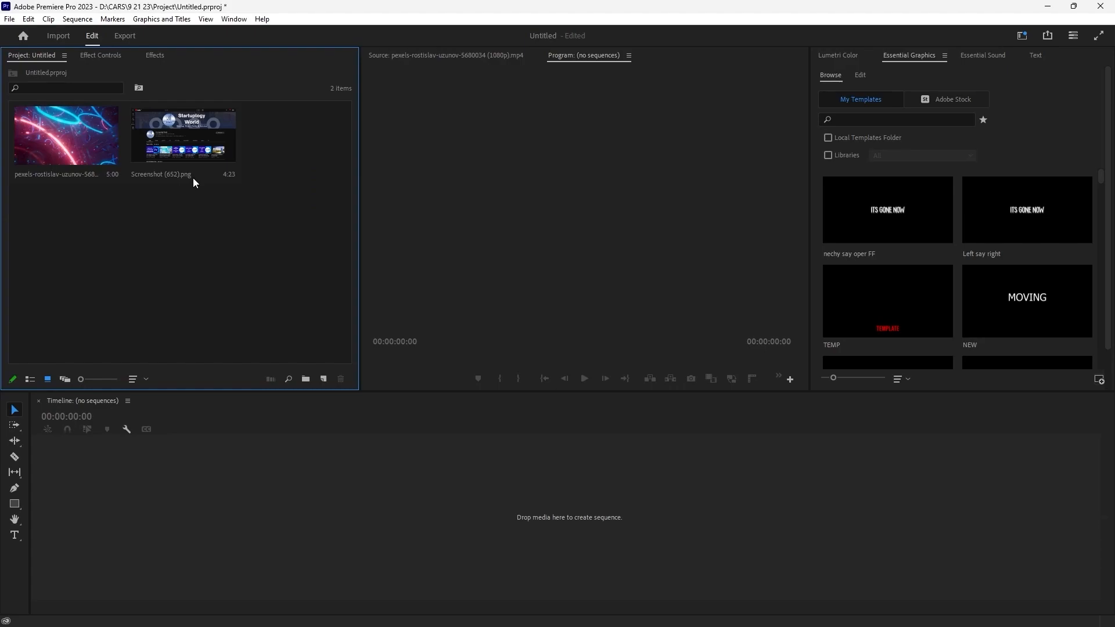
- Create a sequence from the pexels background video and place Screenshot (652).png above it on track V2 from the start
drag(257, 234, 18, 152)
click(88, 203)
click(54, 134)
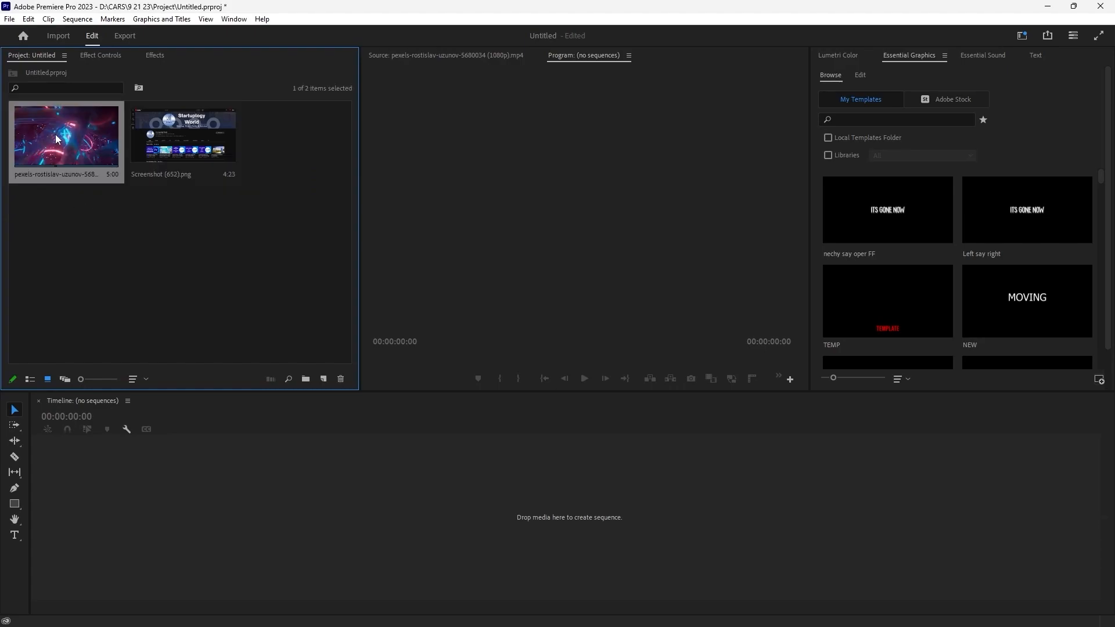
drag(78, 134, 220, 504)
drag(154, 175, 173, 499)
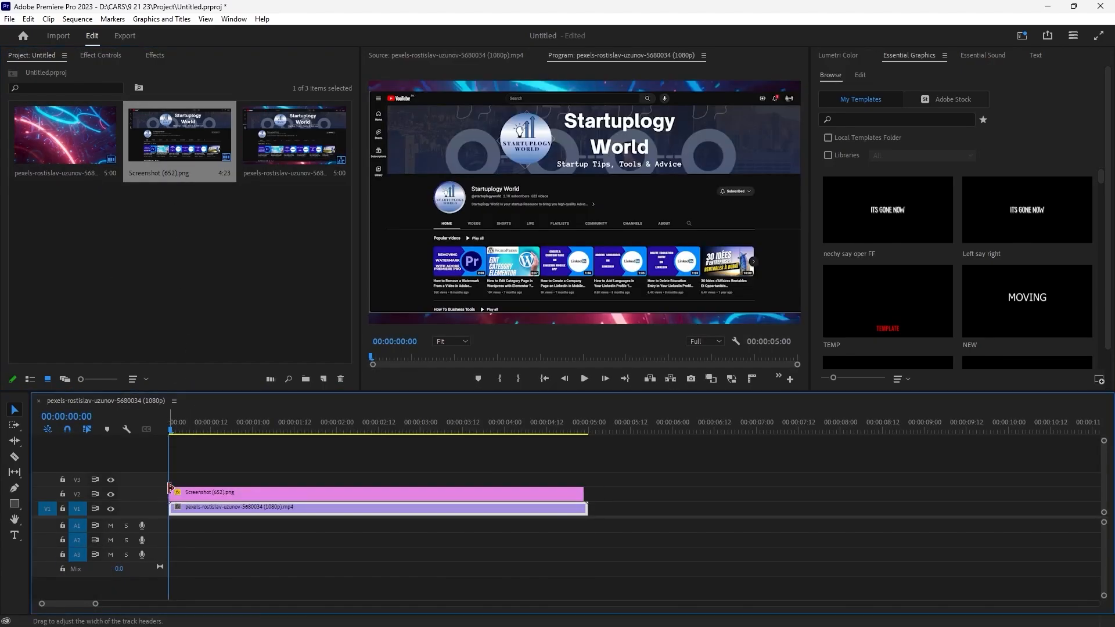
- Play the sequence briefly, return to its start, and show the Effect Controls for the screenshot clip
key(space)
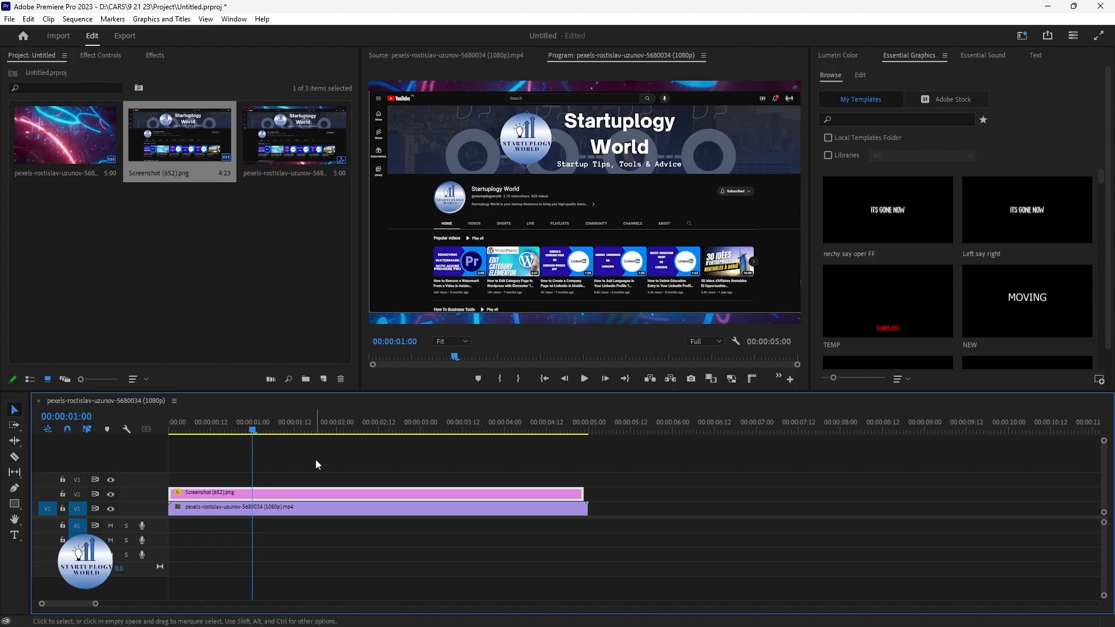
key(Home)
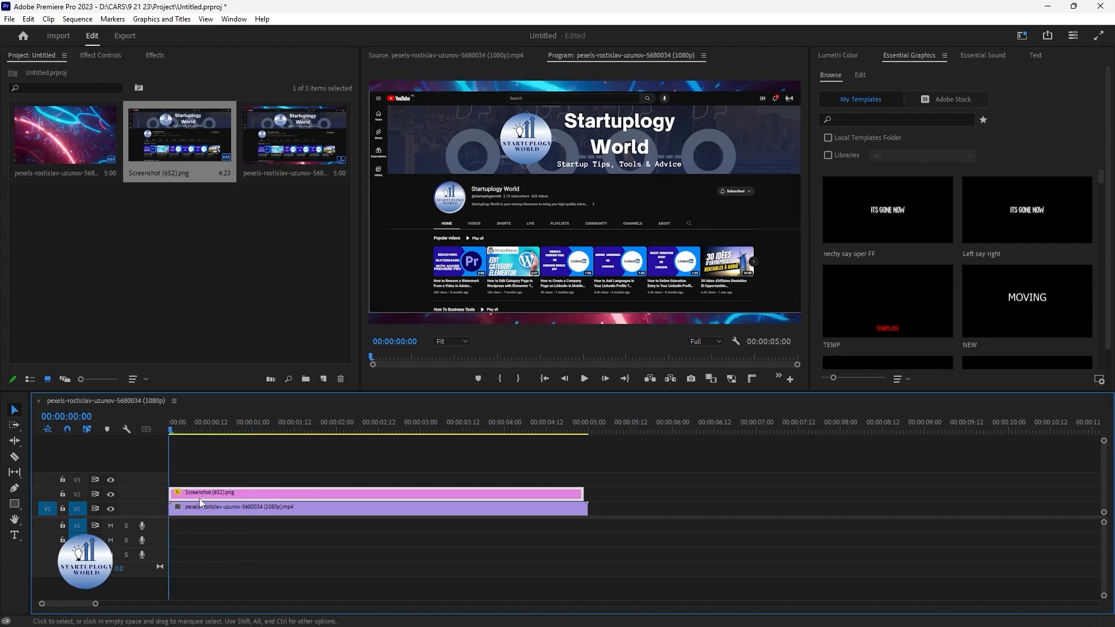
click(99, 55)
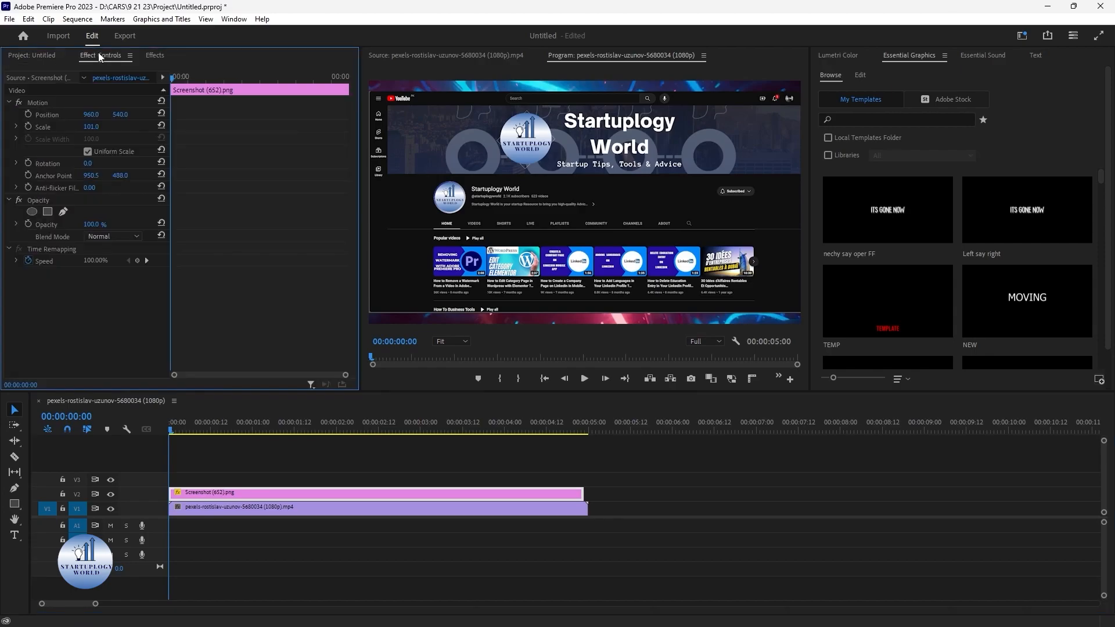
click(234, 18)
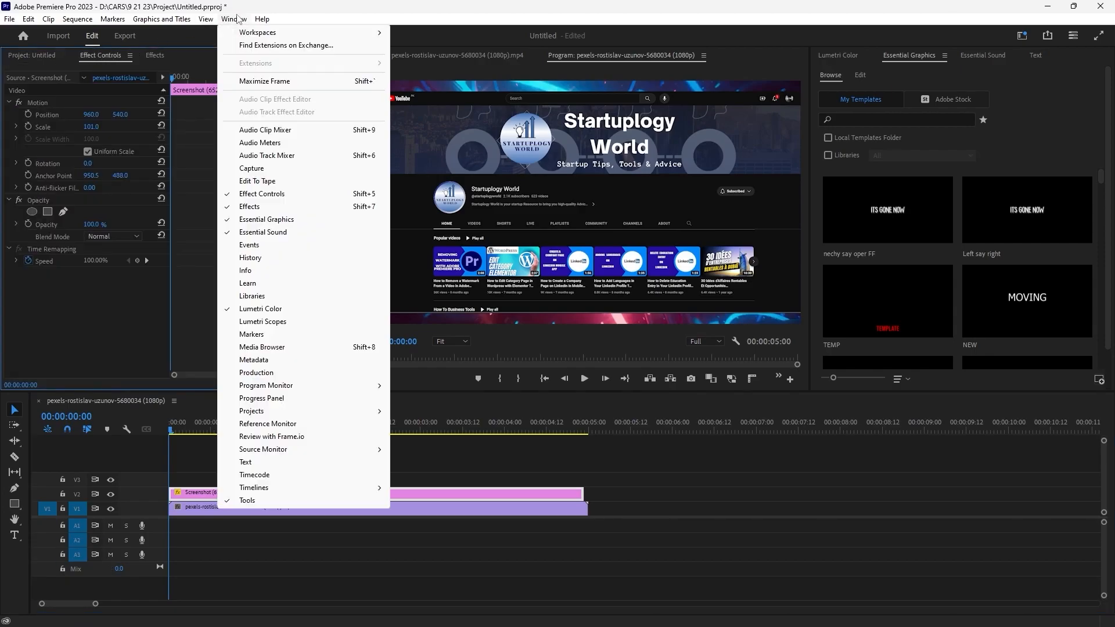
click(262, 194)
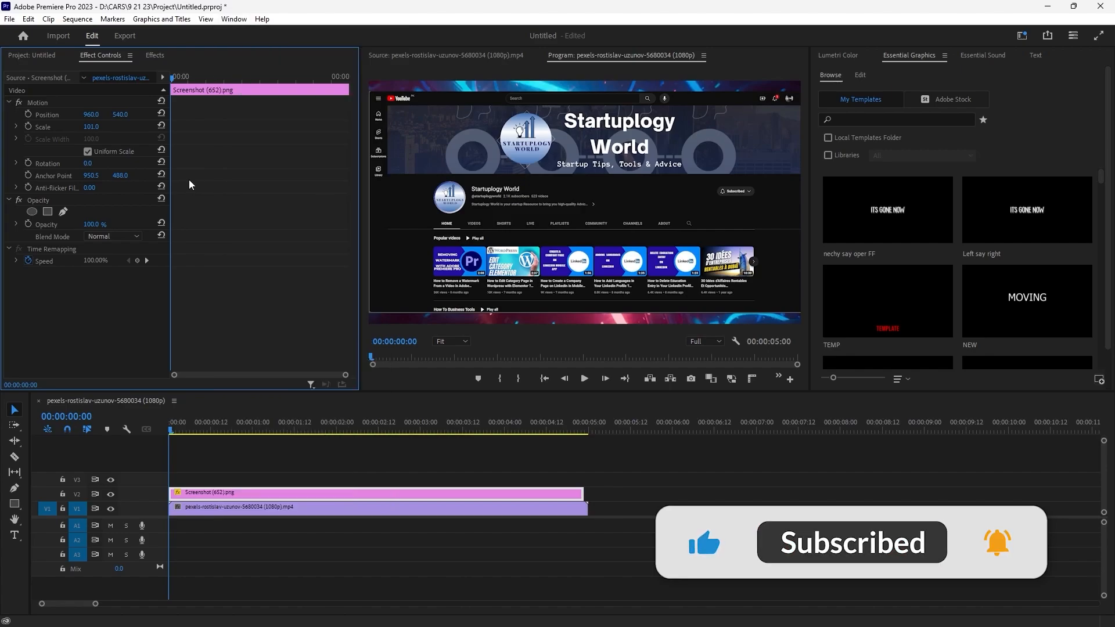
- Scale the screenshot clip down to 73 so the background shows around it
click(250, 498)
click(91, 126)
text(95)
key(Return)
drag(88, 126, 76, 127)
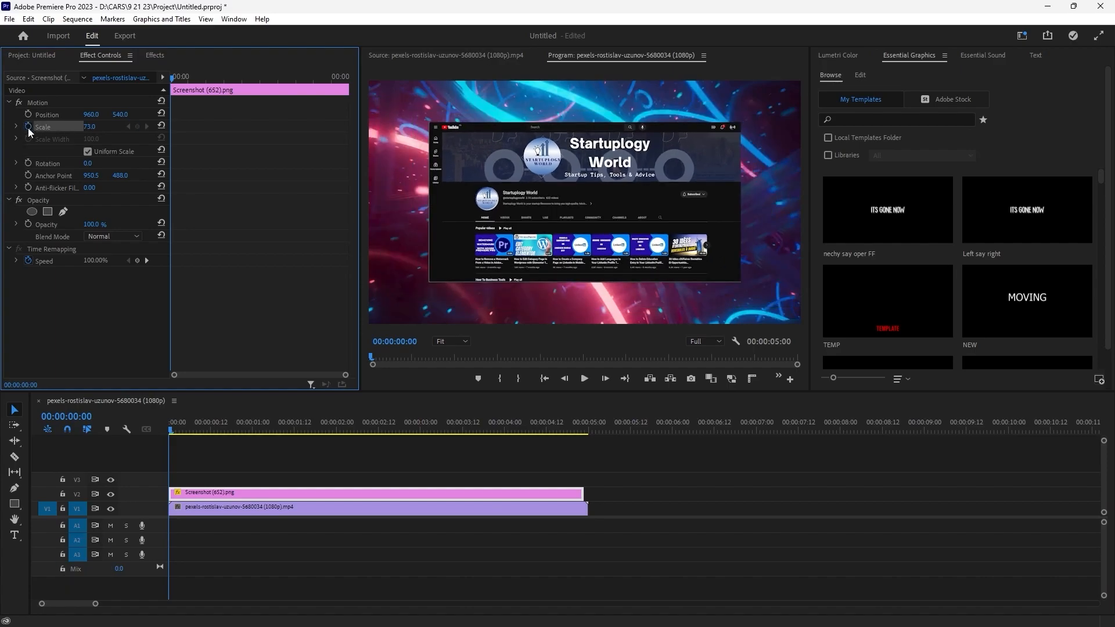
- Animate the screenshot's Scale with keyframes from 73 at the clip's start to 84 at its end, and play it back
drag(172, 79, 191, 79)
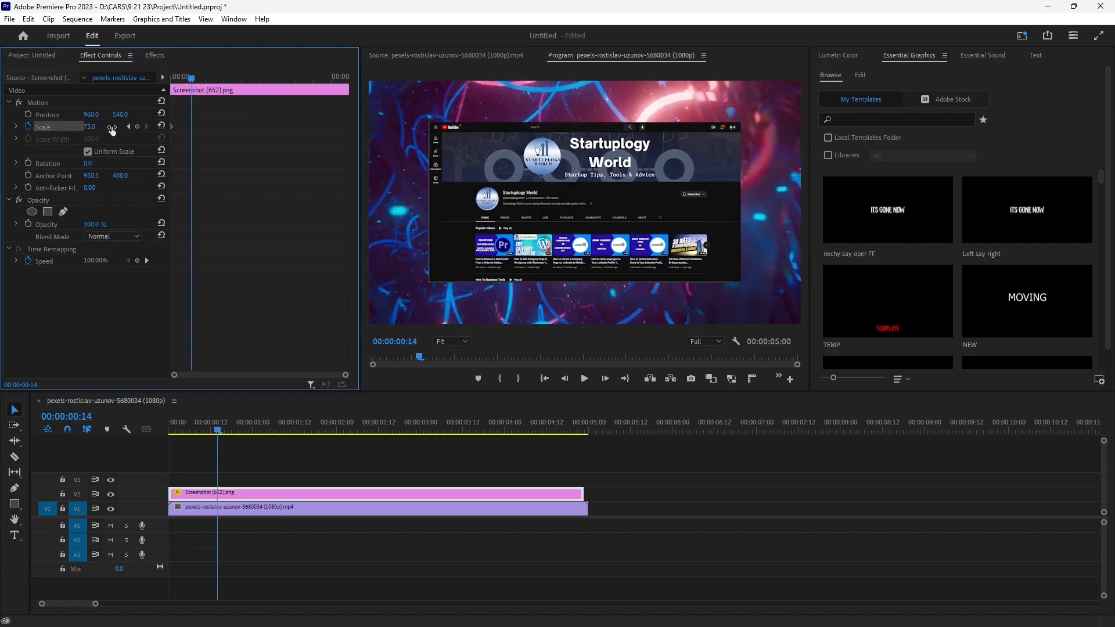
drag(97, 129, 103, 129)
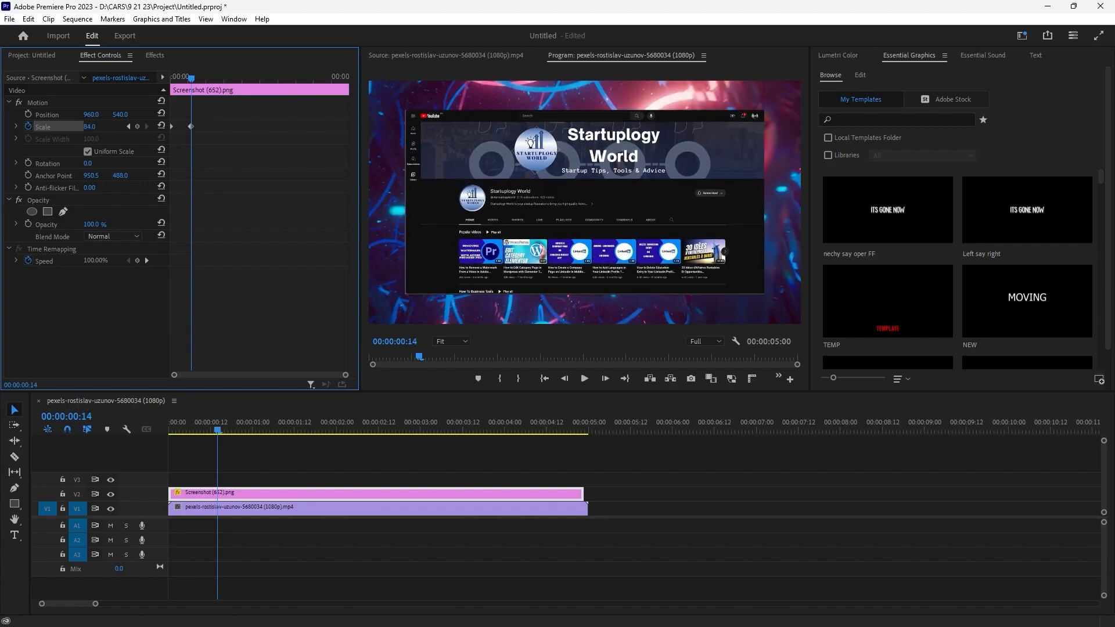
key(Home)
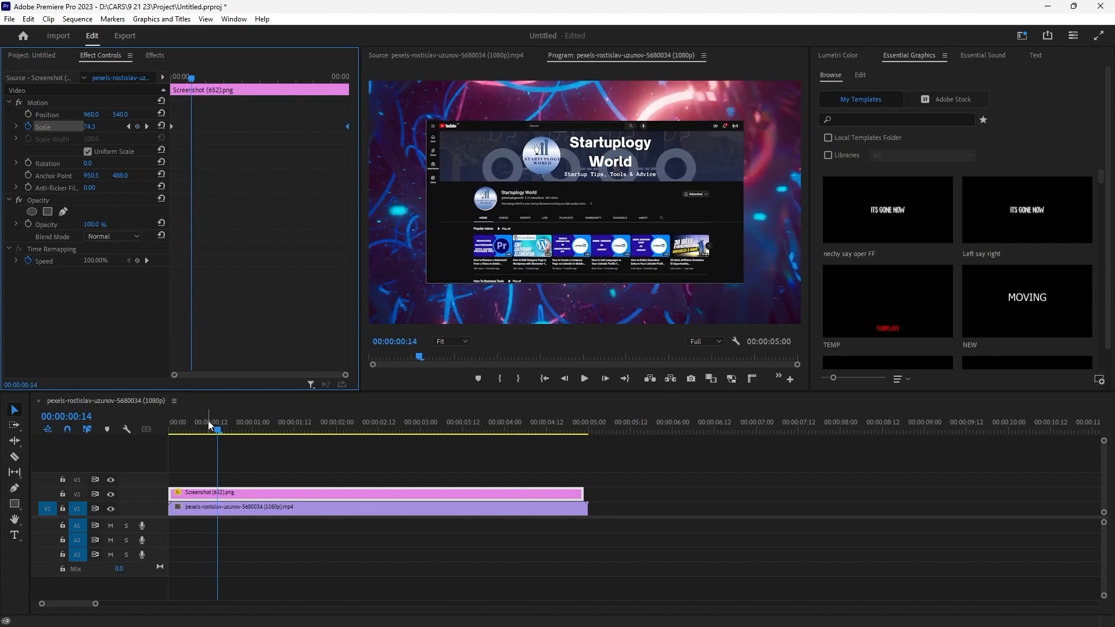
key(space)
key(space)
- Fade the screenshot in with Opacity keyframes of 0% at the clip's start and 100% at 00:00:00:12, and play it back
click(188, 77)
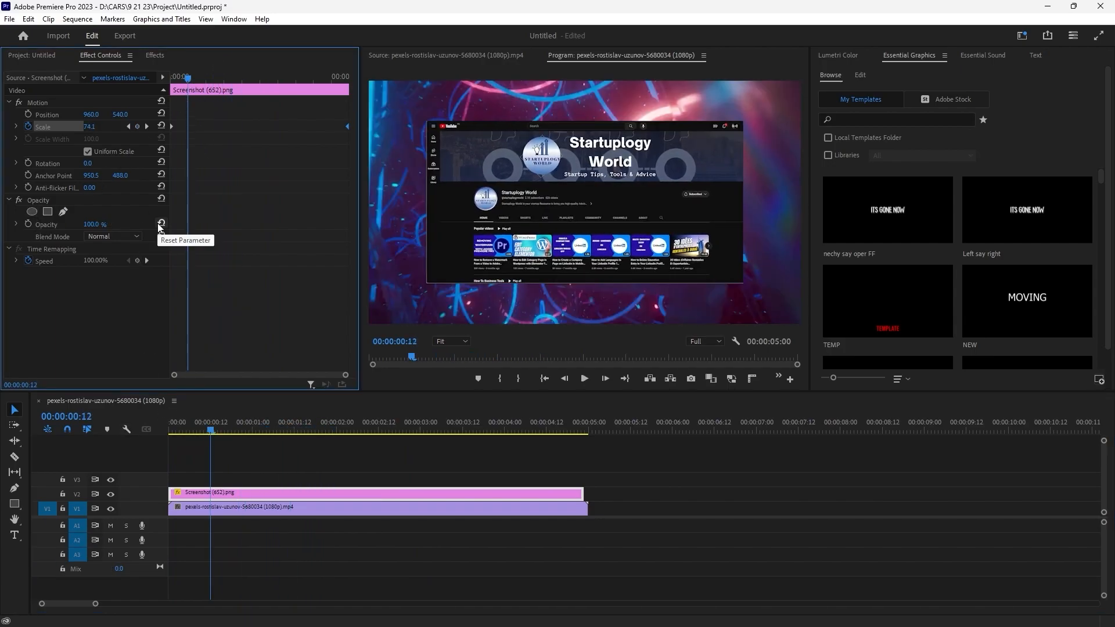
click(27, 223)
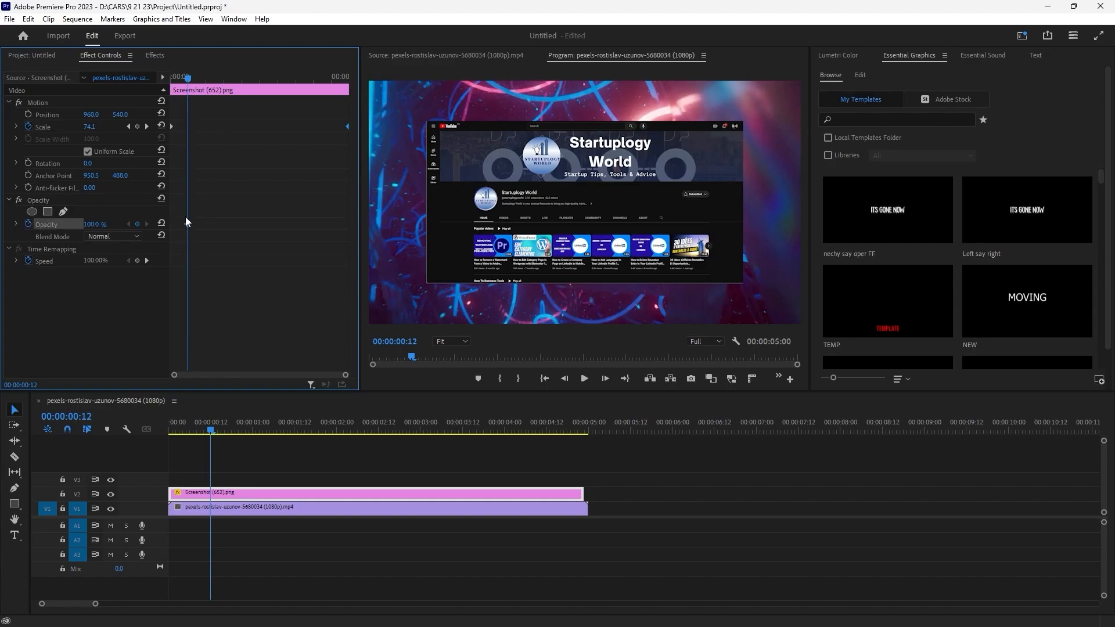
drag(94, 225, 36, 226)
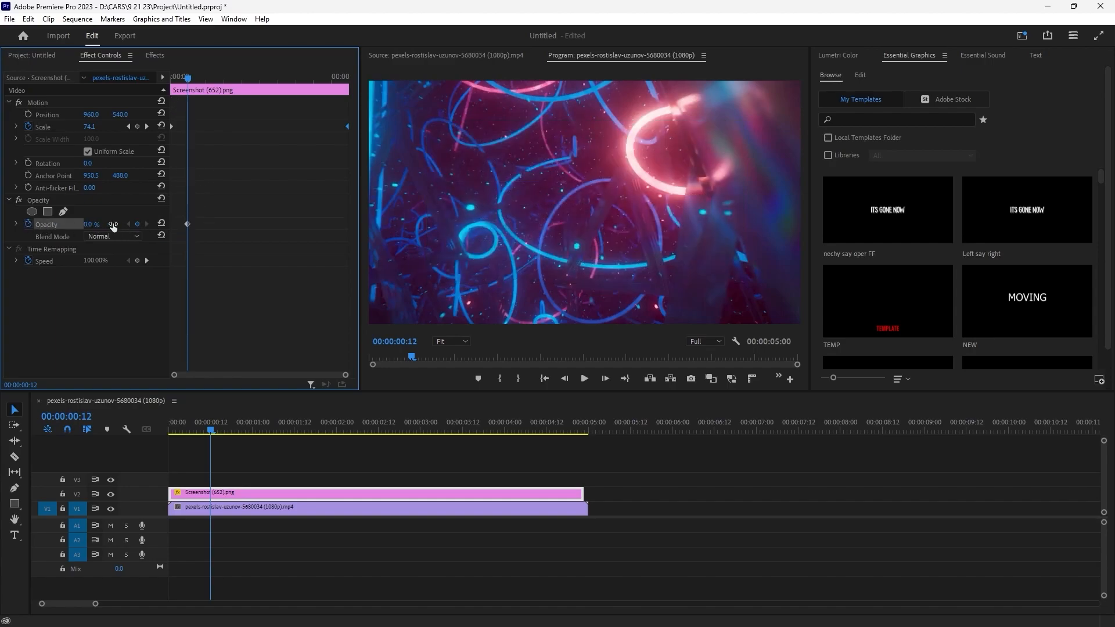
drag(187, 224, 129, 223)
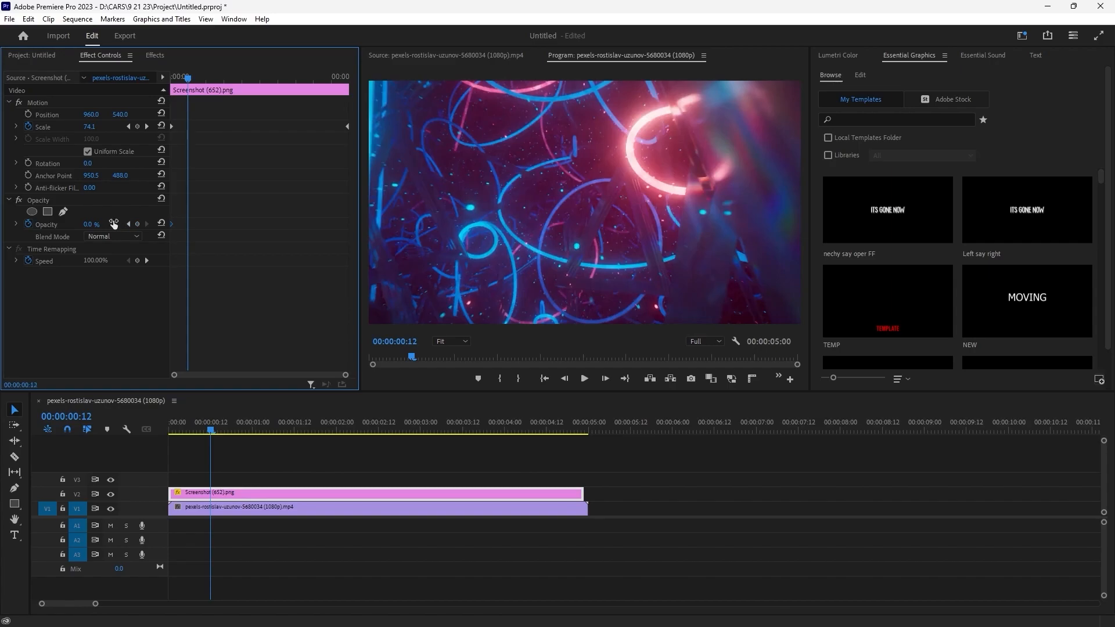
click(161, 223)
key(Home)
key(space)
key(space)
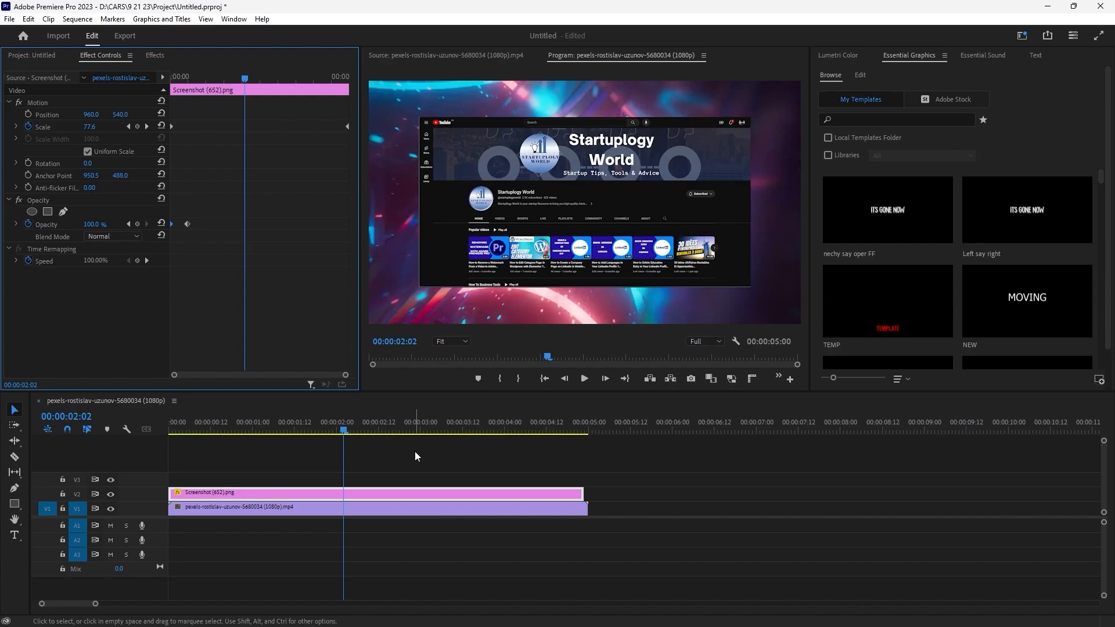
key(Home)
key(space)
key(space)
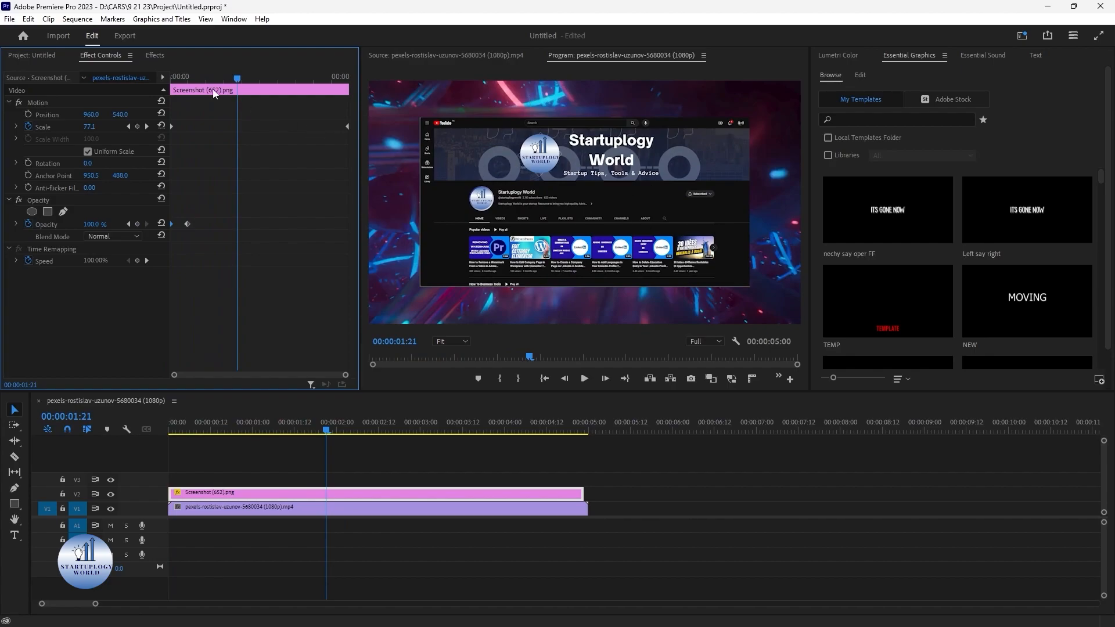
- Find the Basic 3D video effect by searching for "basic" and apply it to the screenshot clip
click(155, 55)
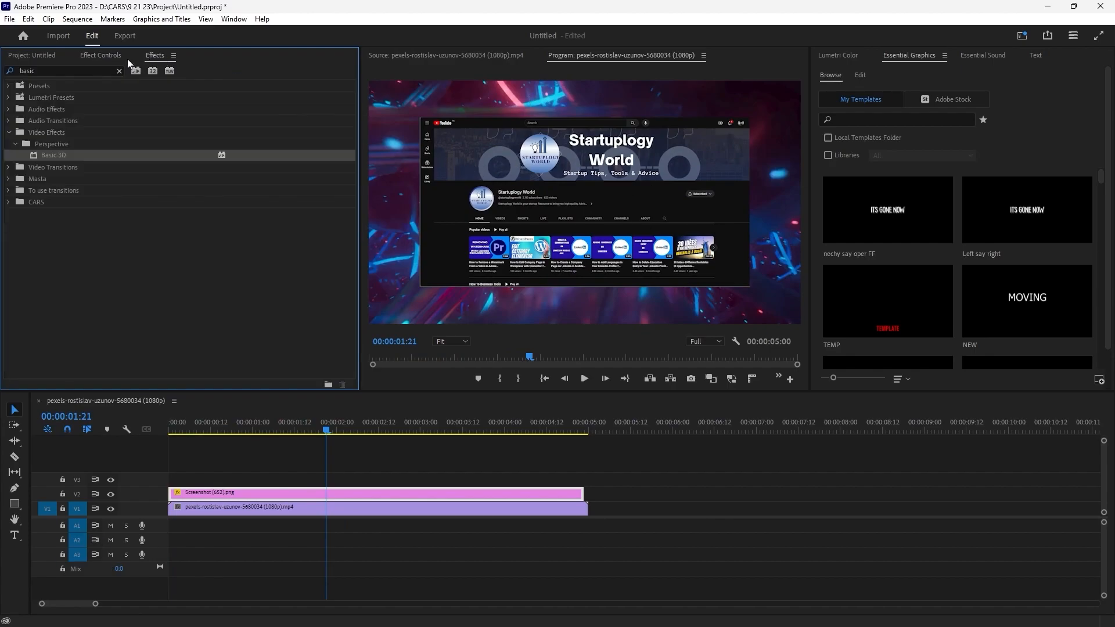
click(35, 73)
double_click(46, 71)
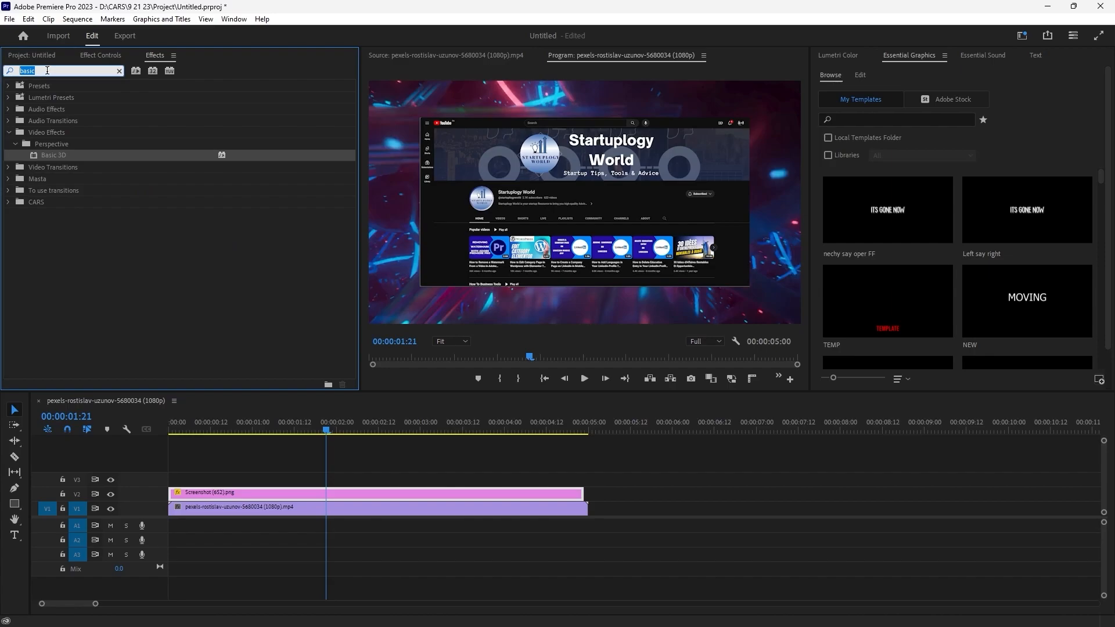
text(basic)
drag(109, 155, 288, 497)
- Animate the Basic 3D Swivel from 0° at the screenshot clip's start to -20° at its end, and play it back
click(110, 55)
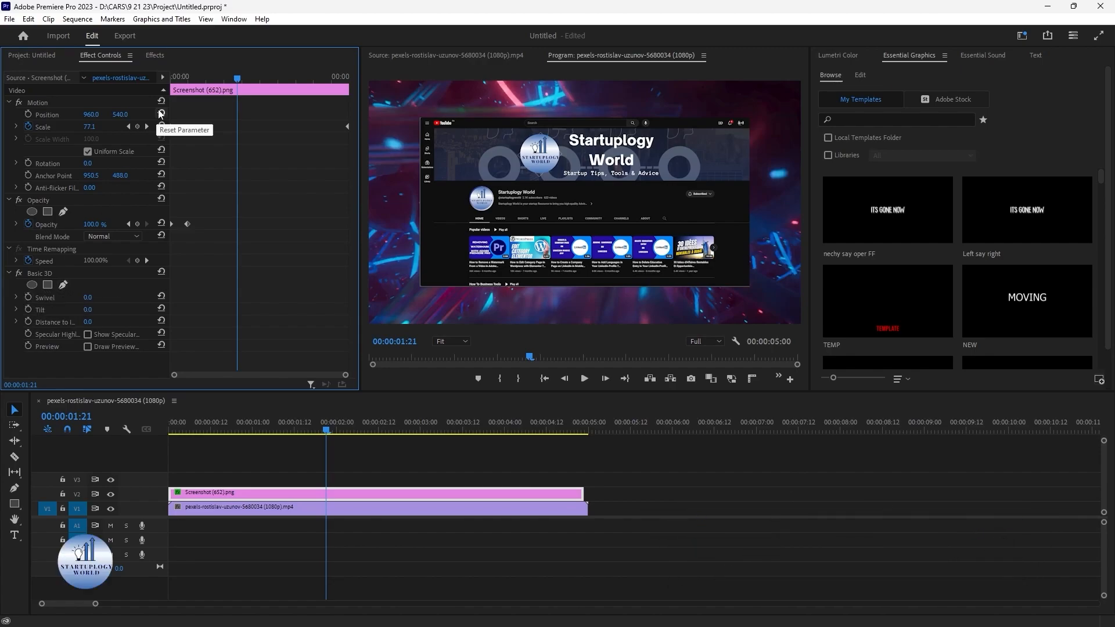
drag(221, 80, 162, 74)
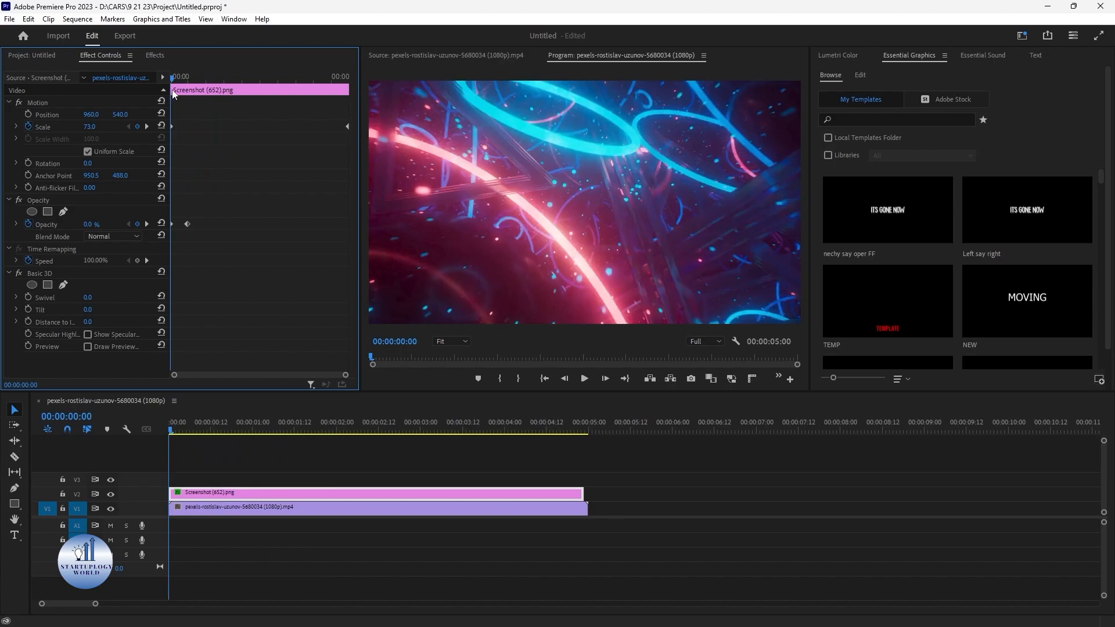
click(29, 299)
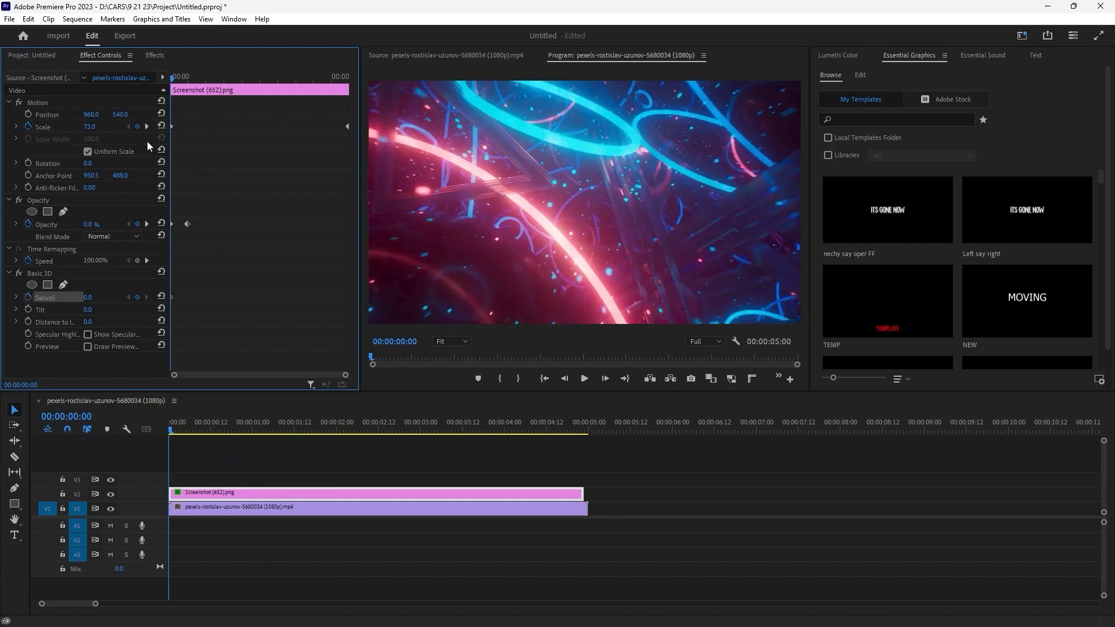
click(209, 79)
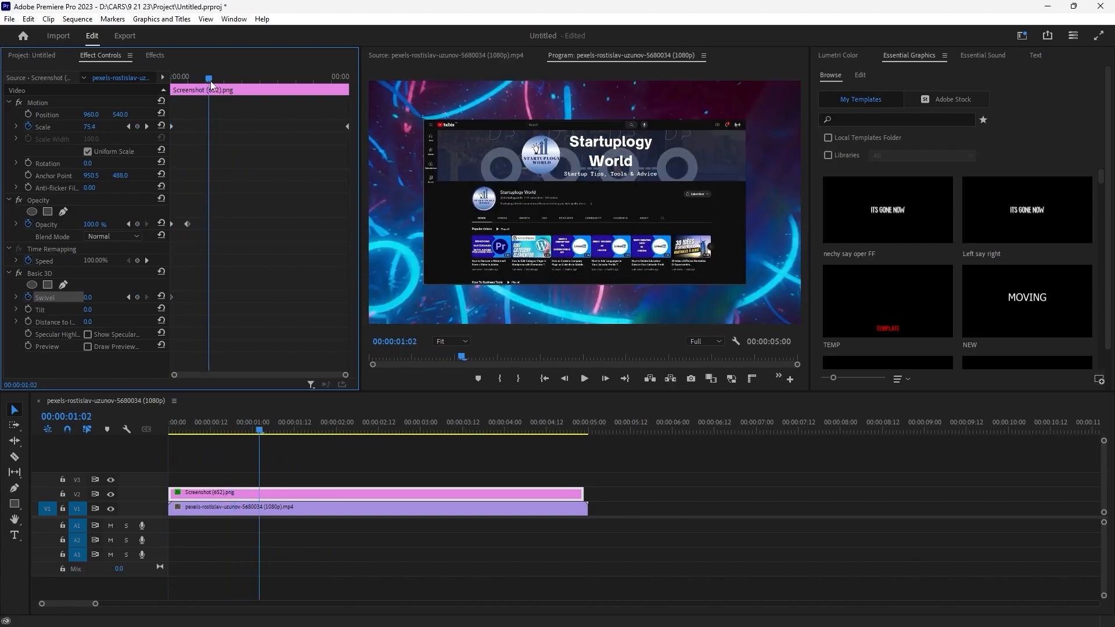
drag(88, 297, 52, 297)
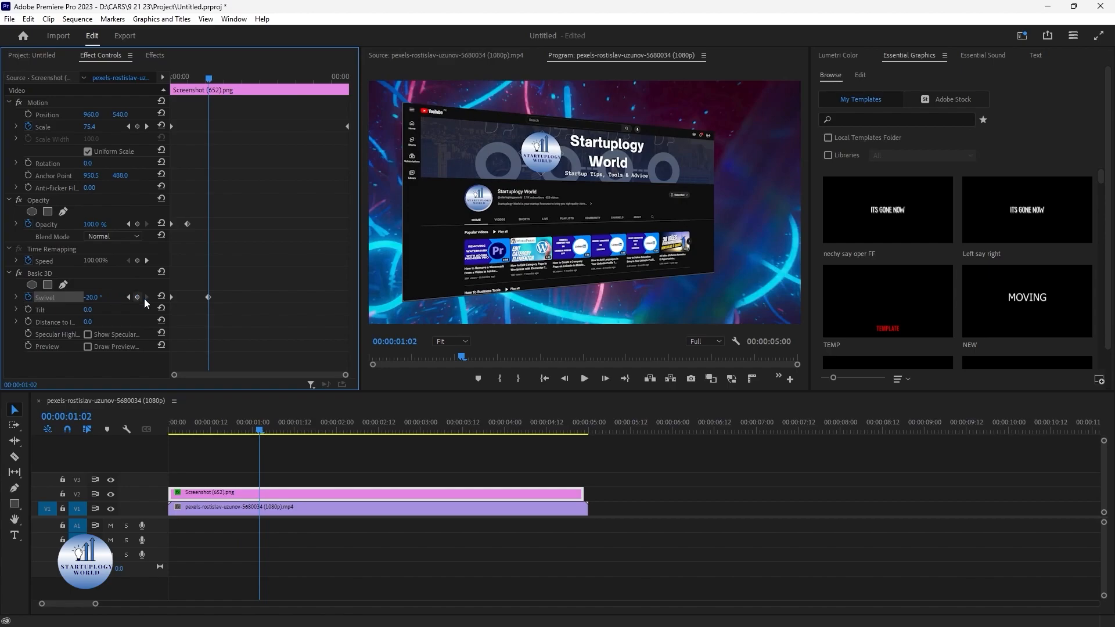
drag(205, 437, 129, 435)
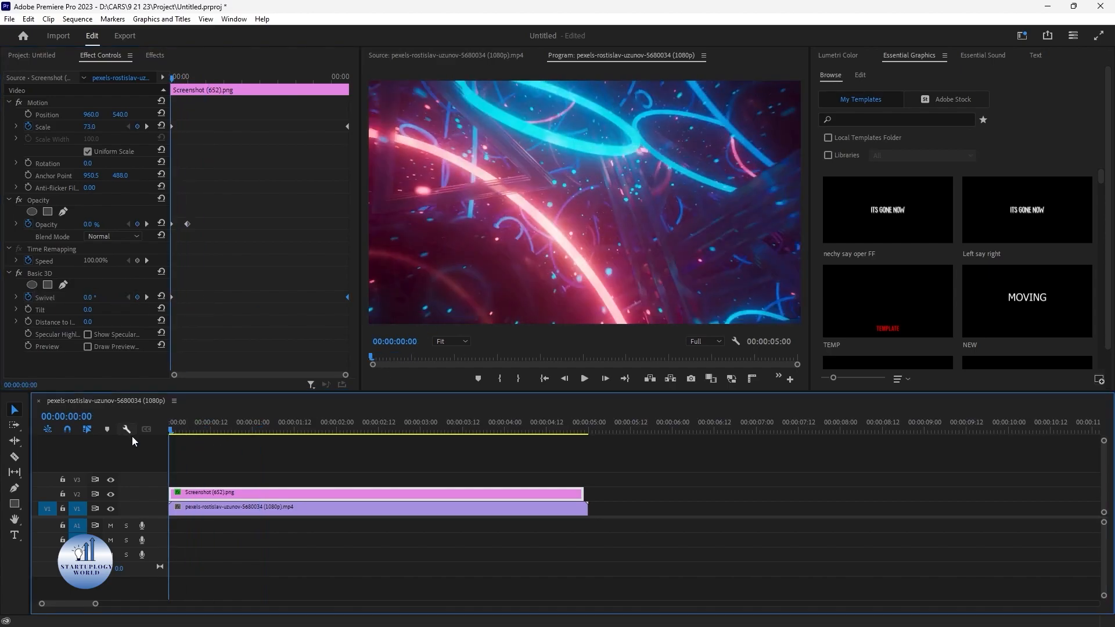
key(space)
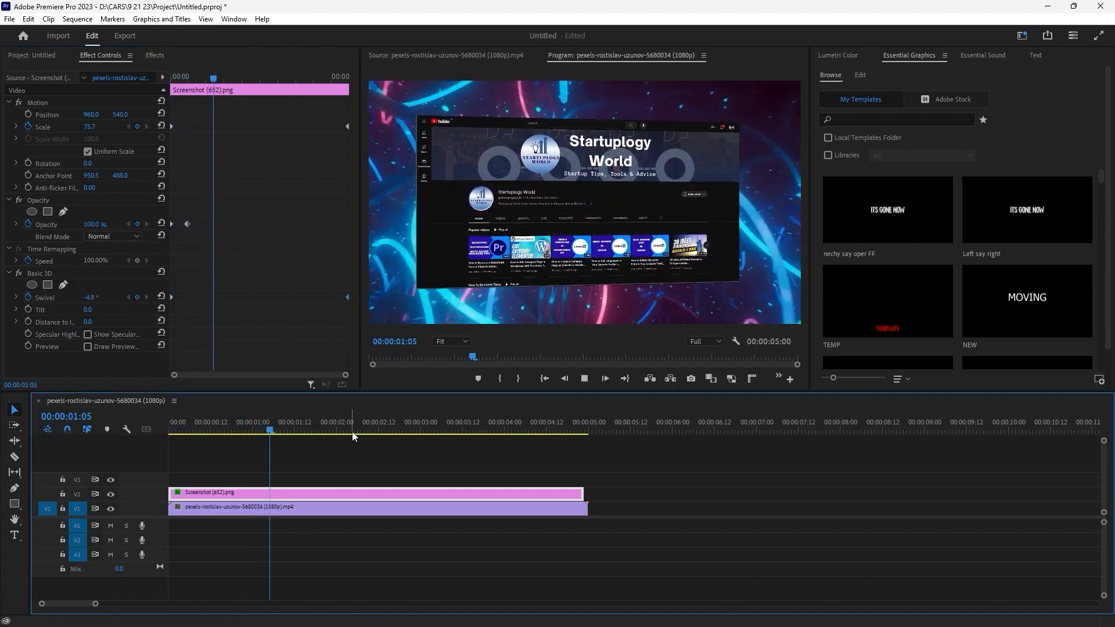
key(space)
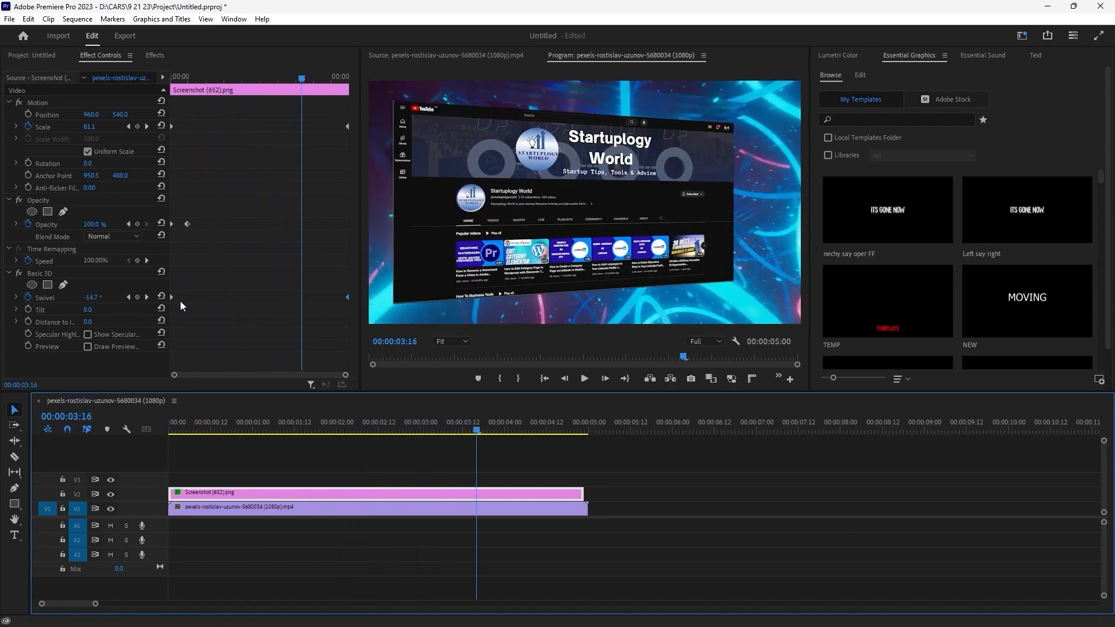
drag(270, 426, 158, 433)
key(space)
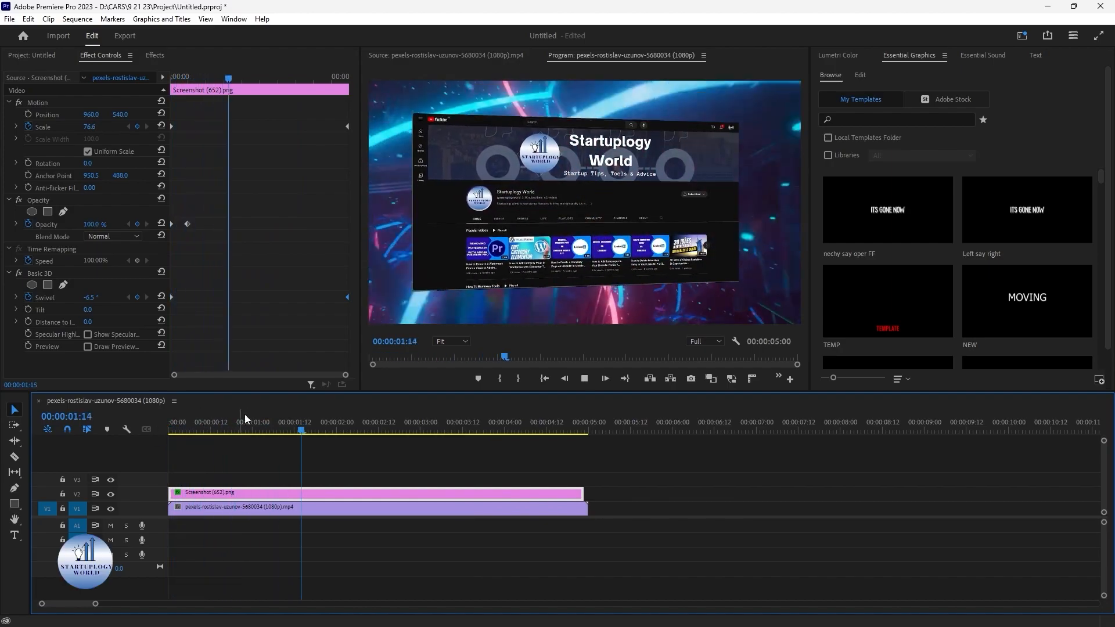
key(space)
- Animate the Basic 3D Tilt from 0° at the screenshot clip's start to -12° at its end, and play it back
click(29, 307)
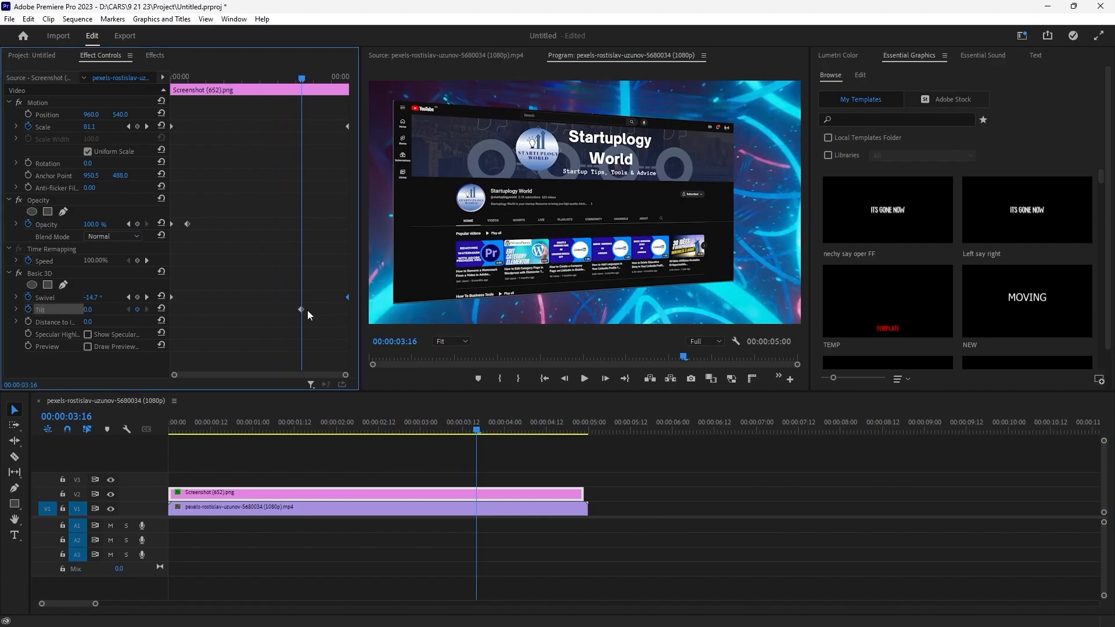
click(87, 309)
text(5)
key(Return)
drag(90, 310, 80, 310)
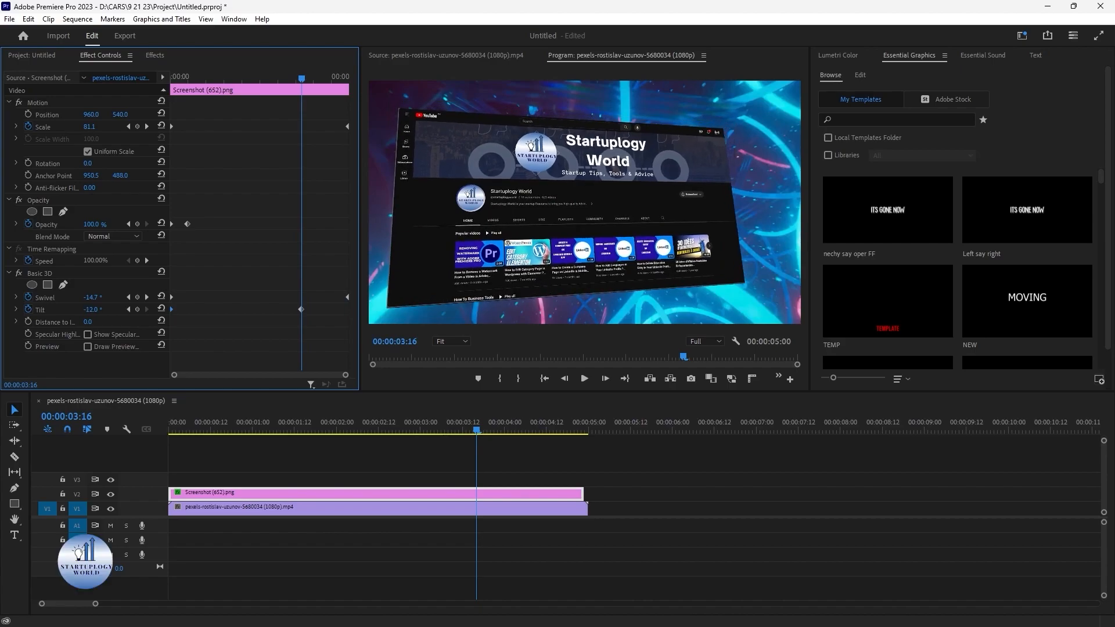
drag(301, 310, 400, 316)
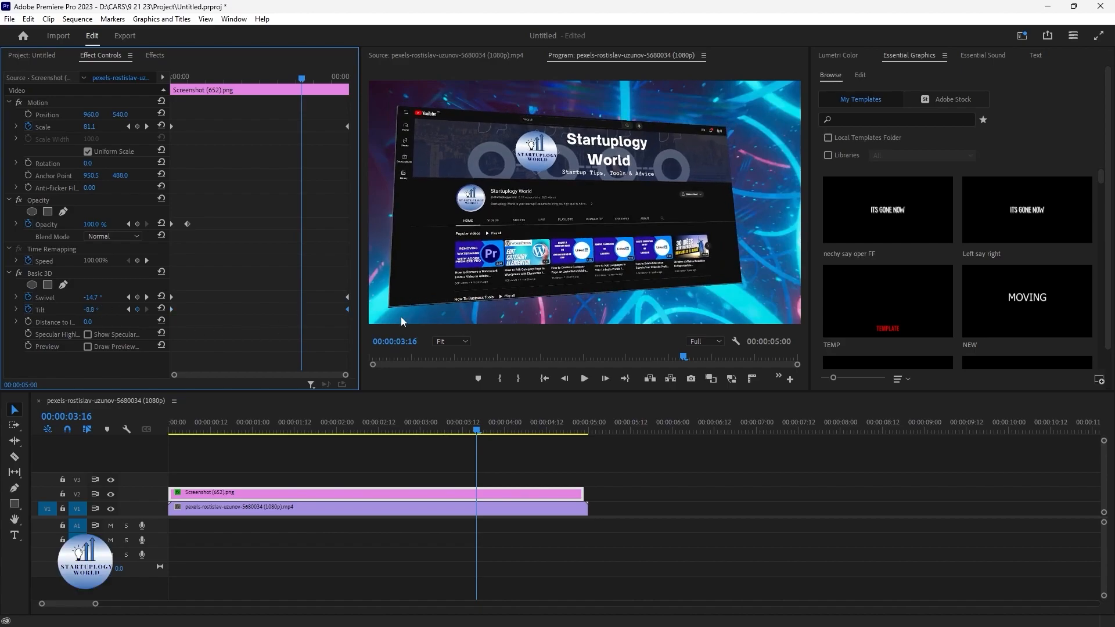
drag(290, 428, 222, 431)
key(space)
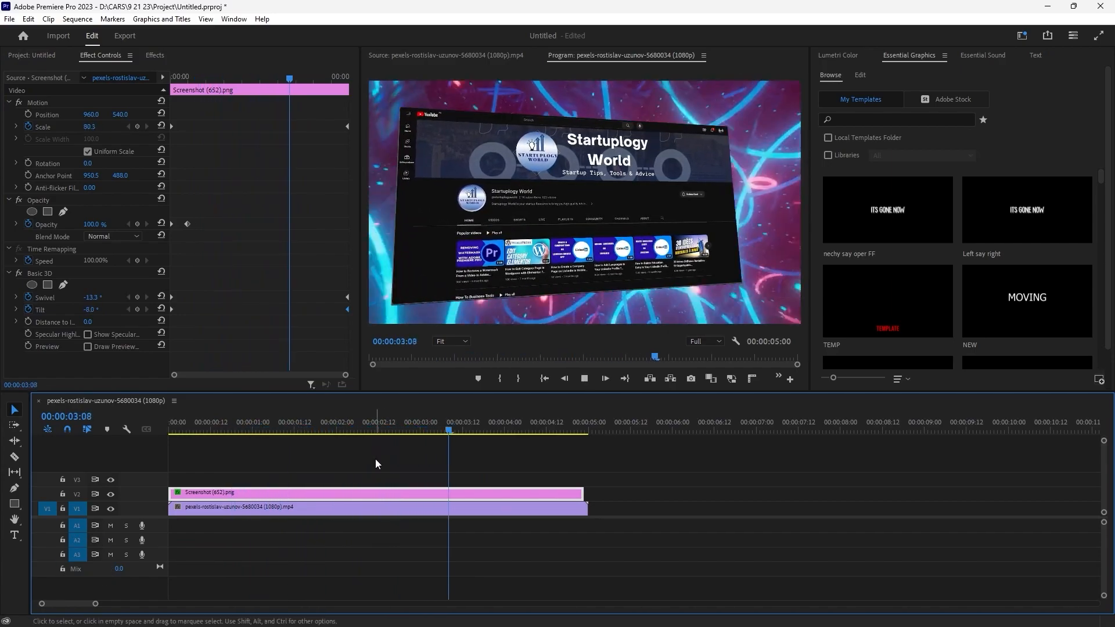
key(space)
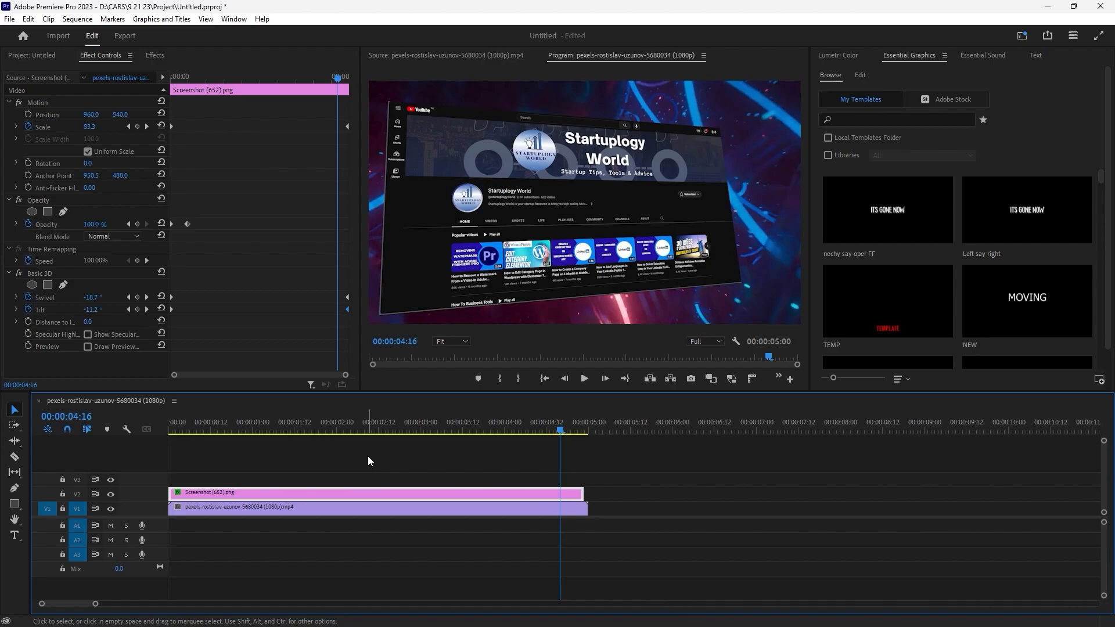
- Delete both the screenshot clip and the background video clip from the timeline
mouse_move(247, 430)
mouse_down()
mouse_move(220, 430)
mouse_move(249, 430)
mouse_up()
click(516, 476)
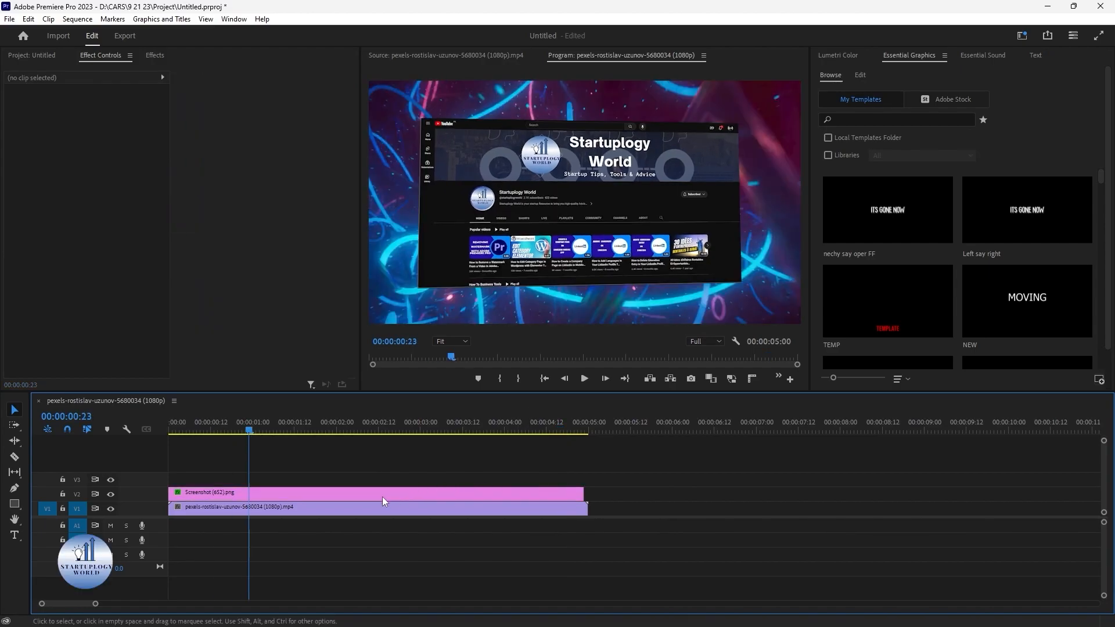
drag(309, 471, 316, 523)
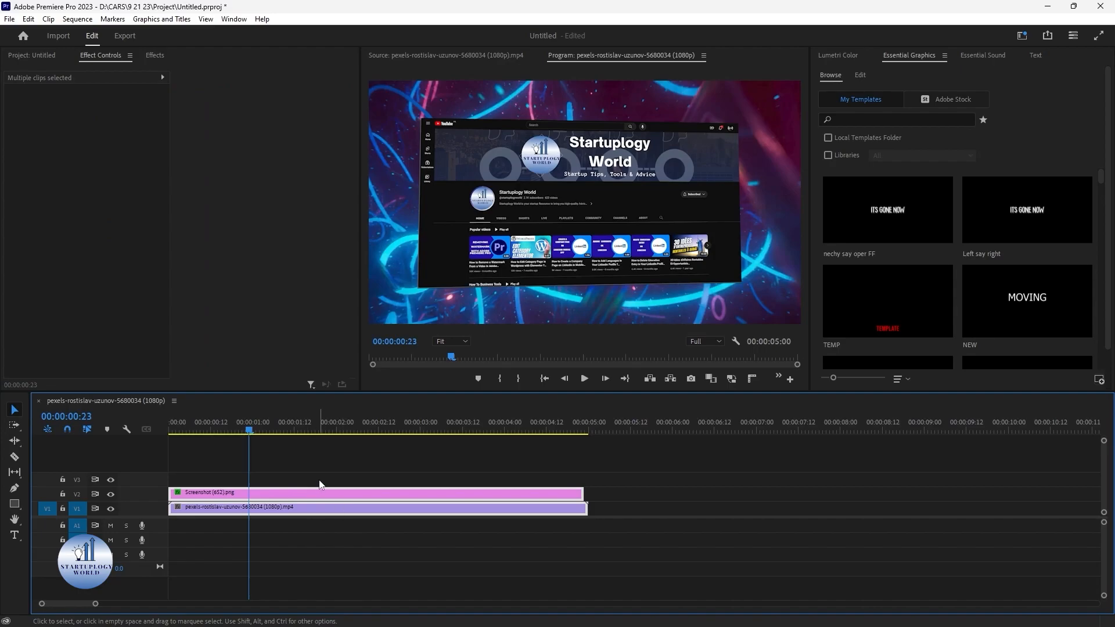
key(Delete)
- Place Screenshot (652).png at the start of track V1 and set its Scale to 126
click(40, 56)
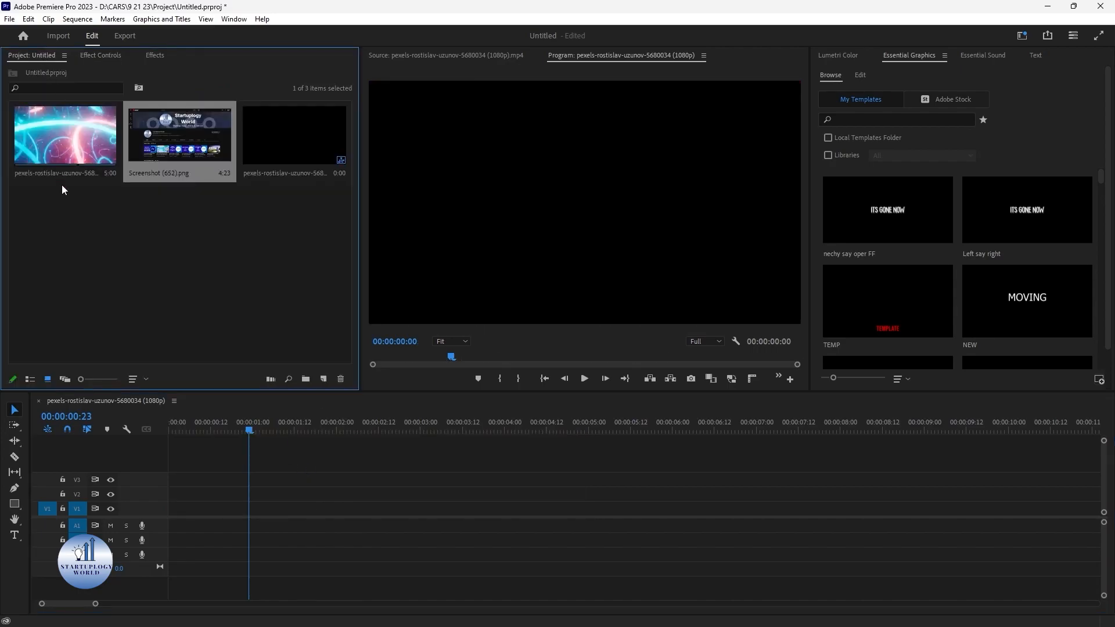
drag(130, 137, 175, 510)
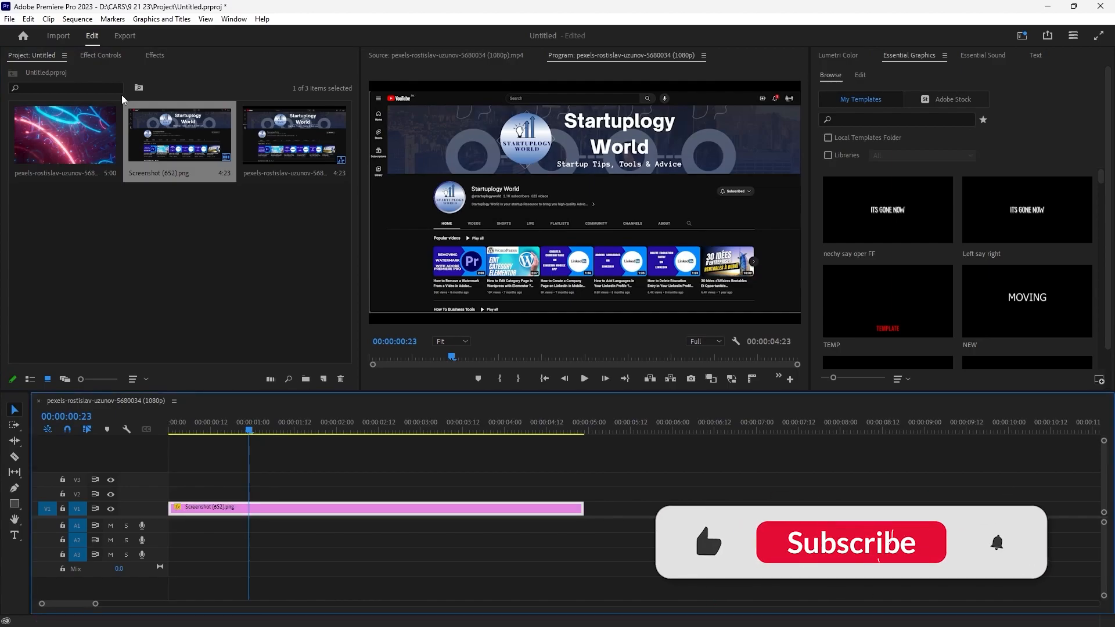
click(100, 55)
drag(88, 126, 103, 126)
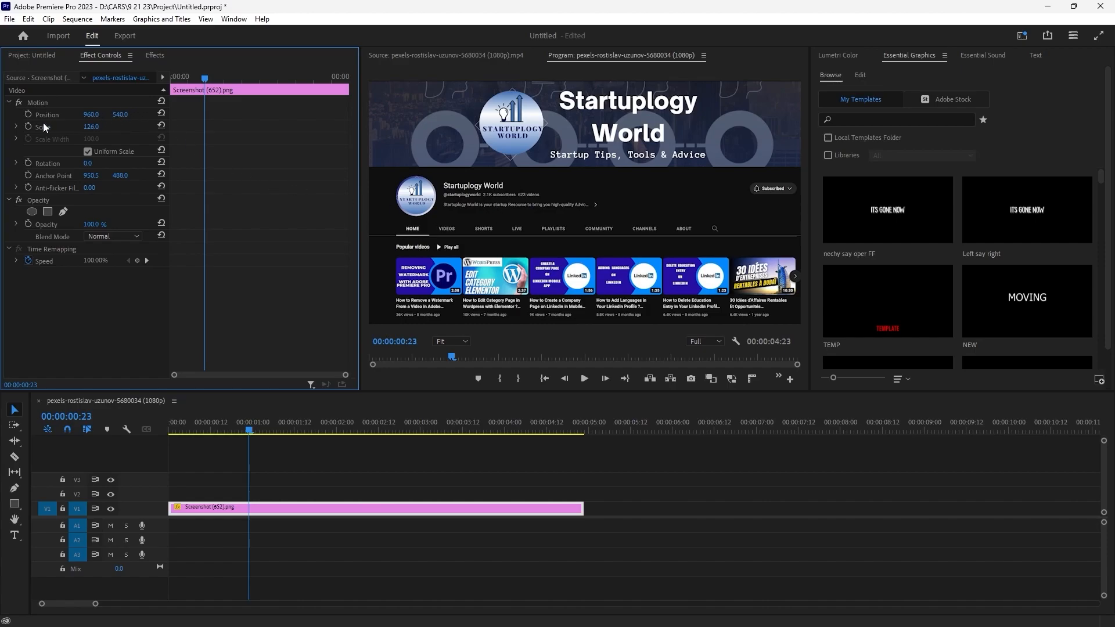
- Draw a rectangle about 291 x 52 over the channel name below the banner and move its graphic clip to the sequence start on V2
click(12, 506)
mouse_move(442, 184)
mouse_down()
mouse_move(443, 193)
mouse_move(507, 191)
mouse_up()
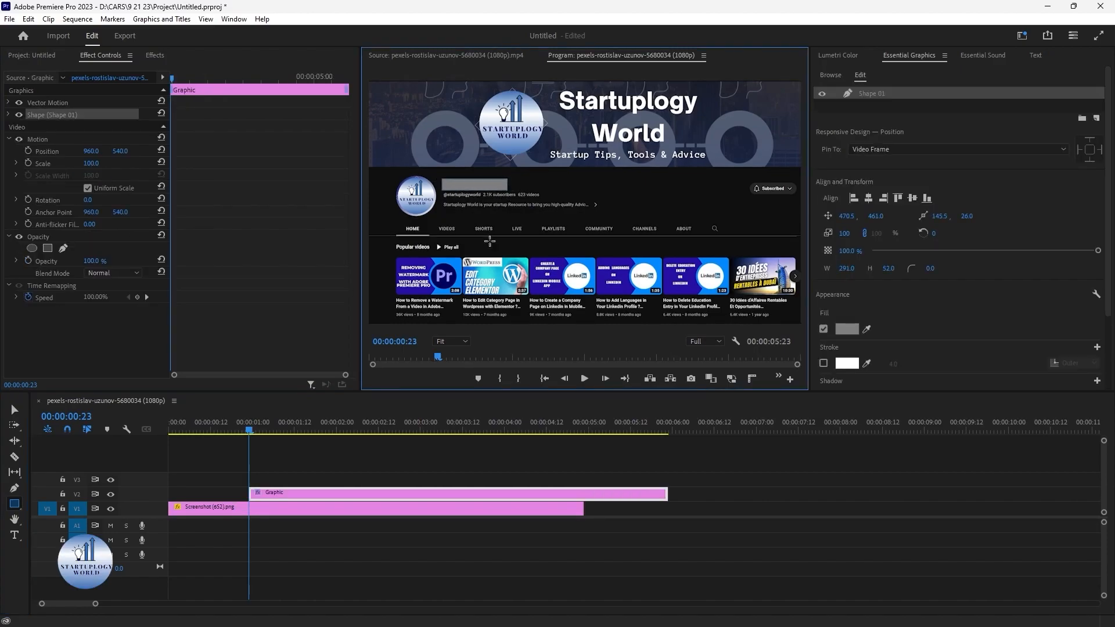
drag(284, 496, 203, 496)
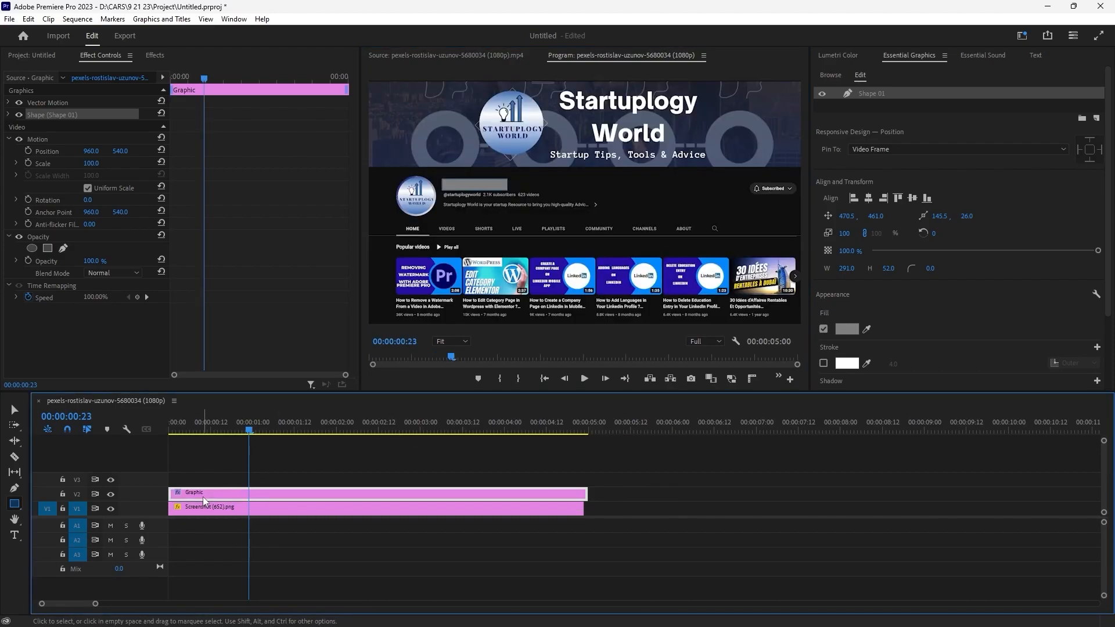
- Change the rectangle's fill color to golden yellow
click(845, 331)
drag(578, 262, 579, 269)
drag(558, 378, 576, 411)
click(674, 233)
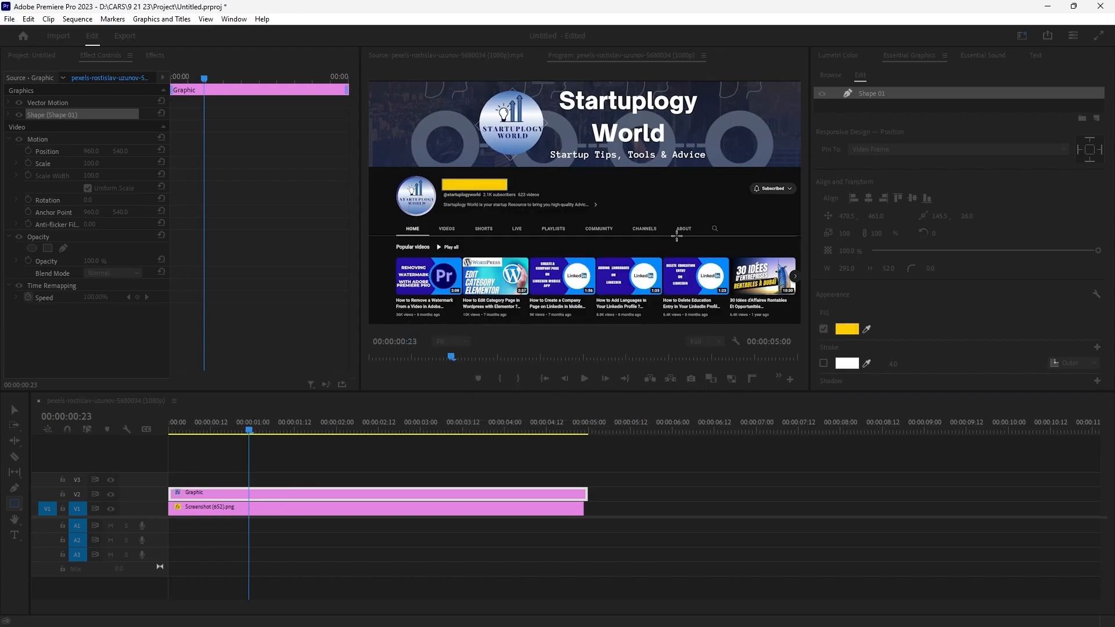
- Set the graphic clip's Opacity blend mode to Multiply
click(441, 493)
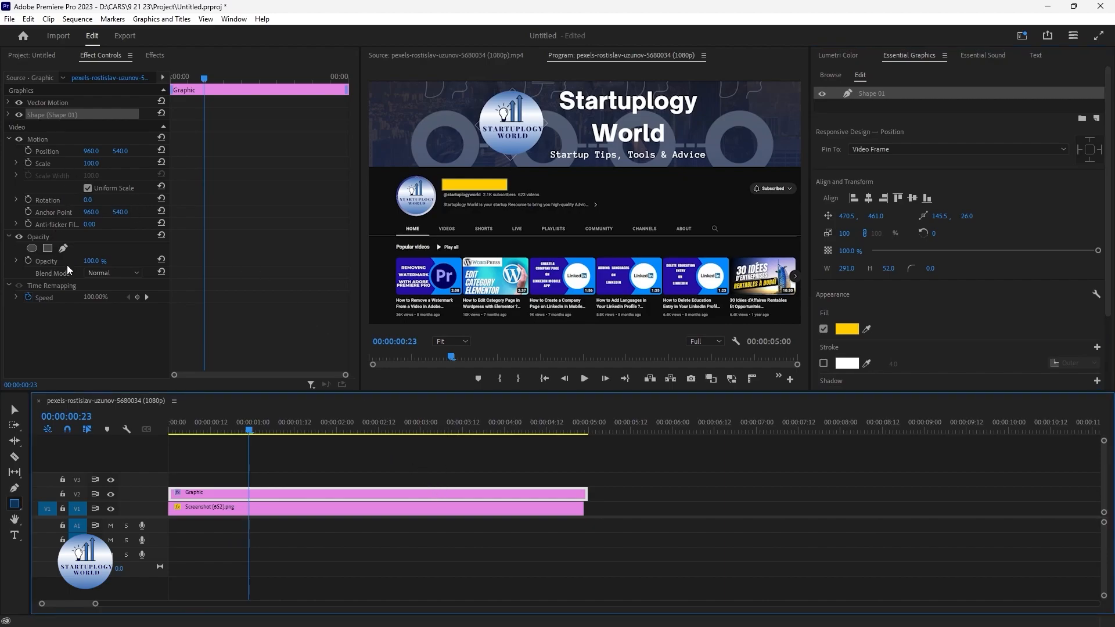
click(110, 274)
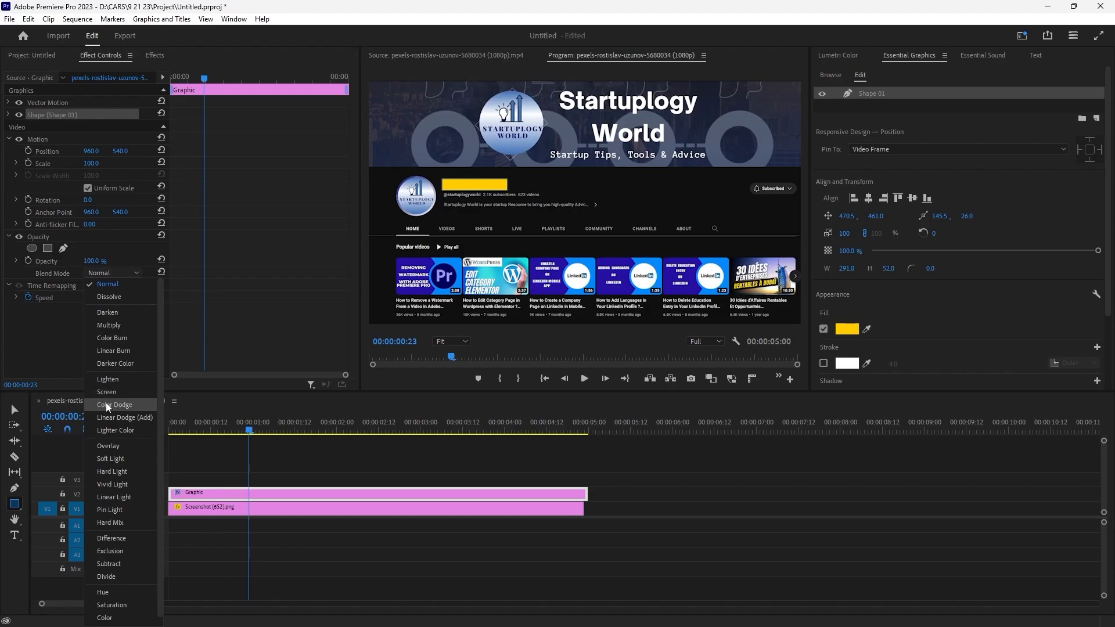
click(121, 326)
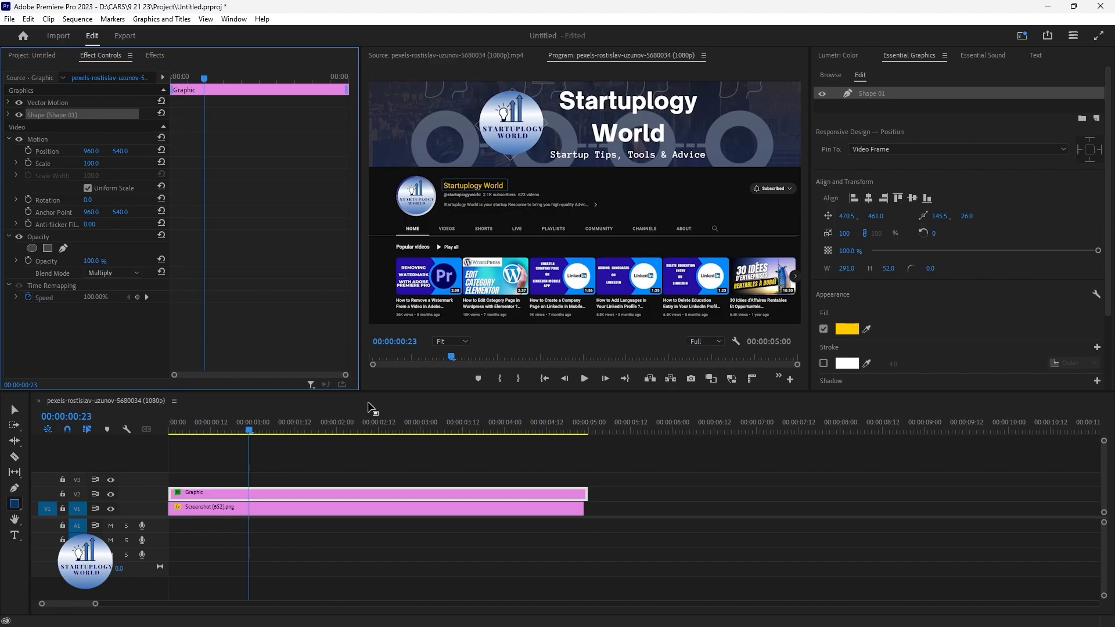
- Move the graphic's Motion anchor point to the rectangle's left edge, at about 327.7, 464, and zoom the preview to 50%
click(40, 141)
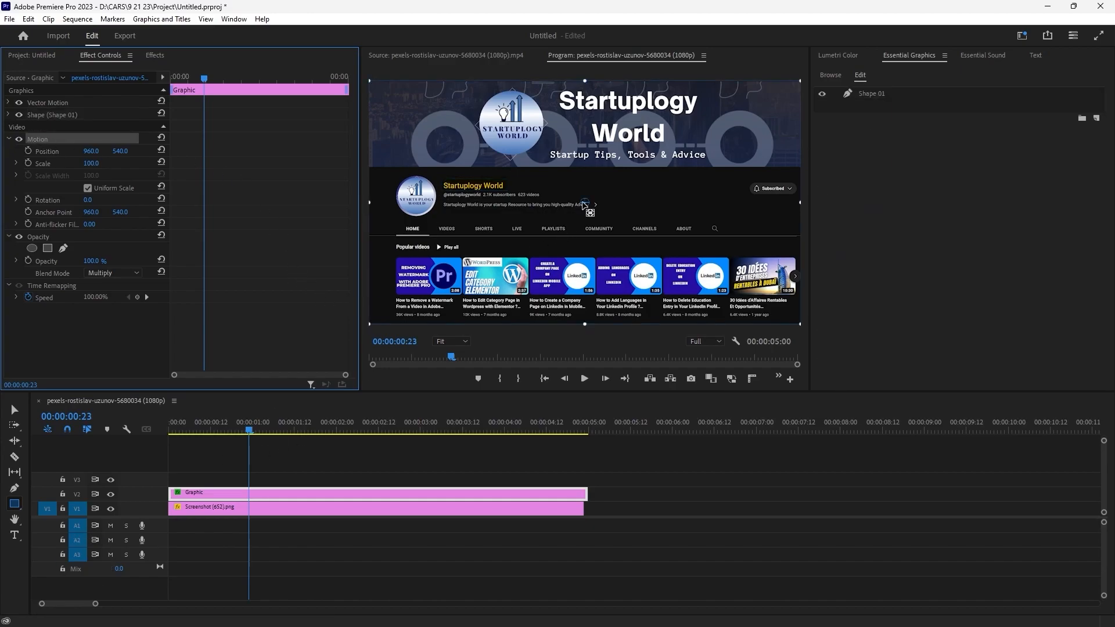
drag(585, 204, 442, 187)
click(454, 342)
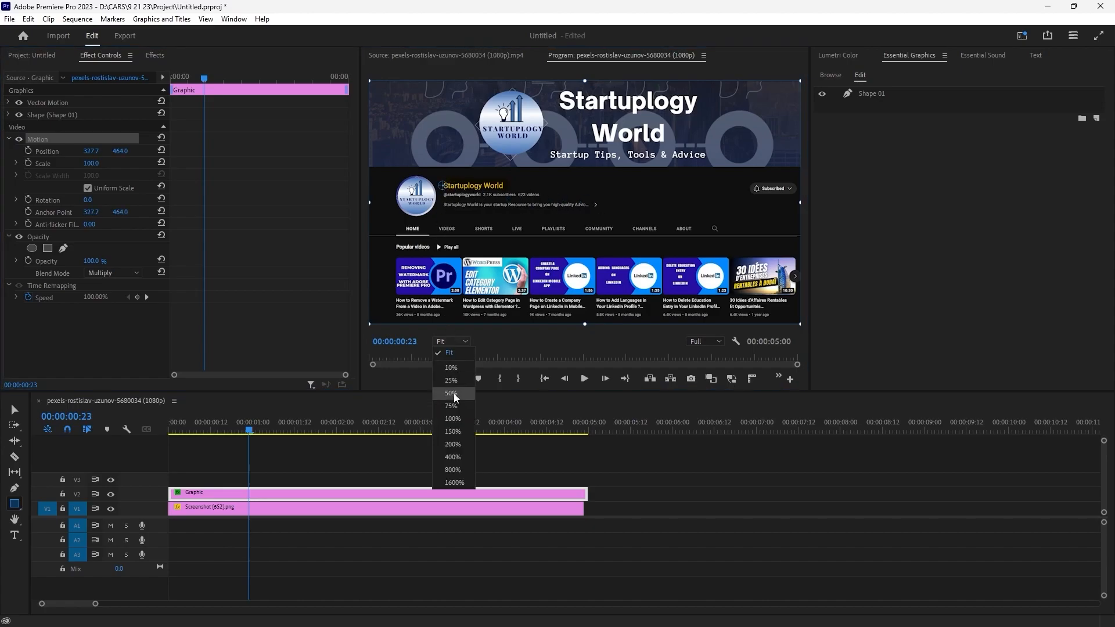
click(454, 393)
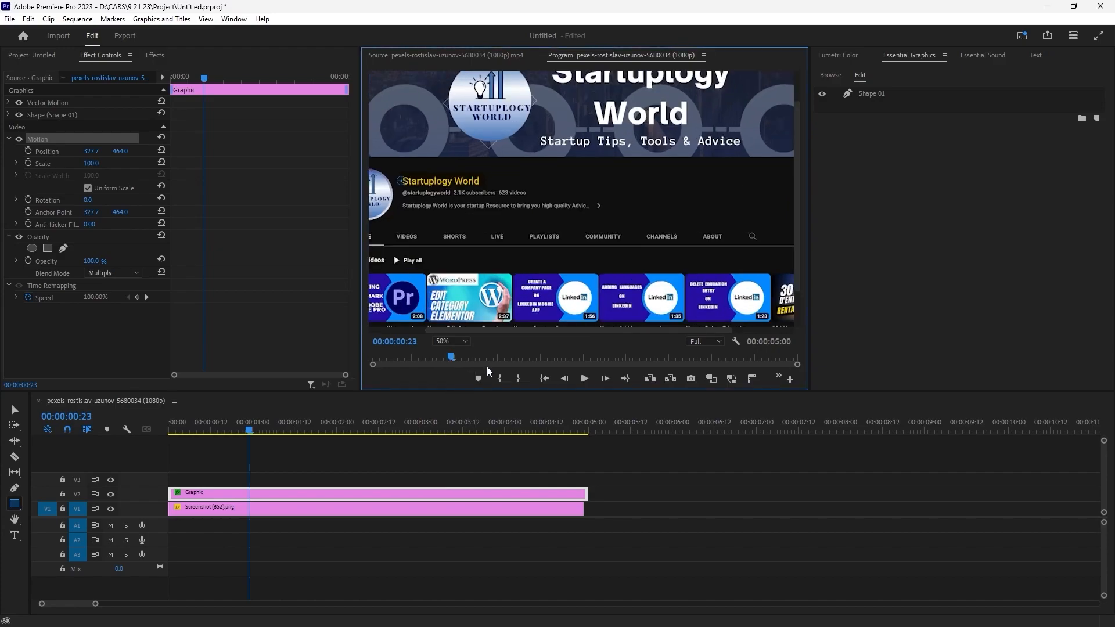
drag(486, 330, 448, 330)
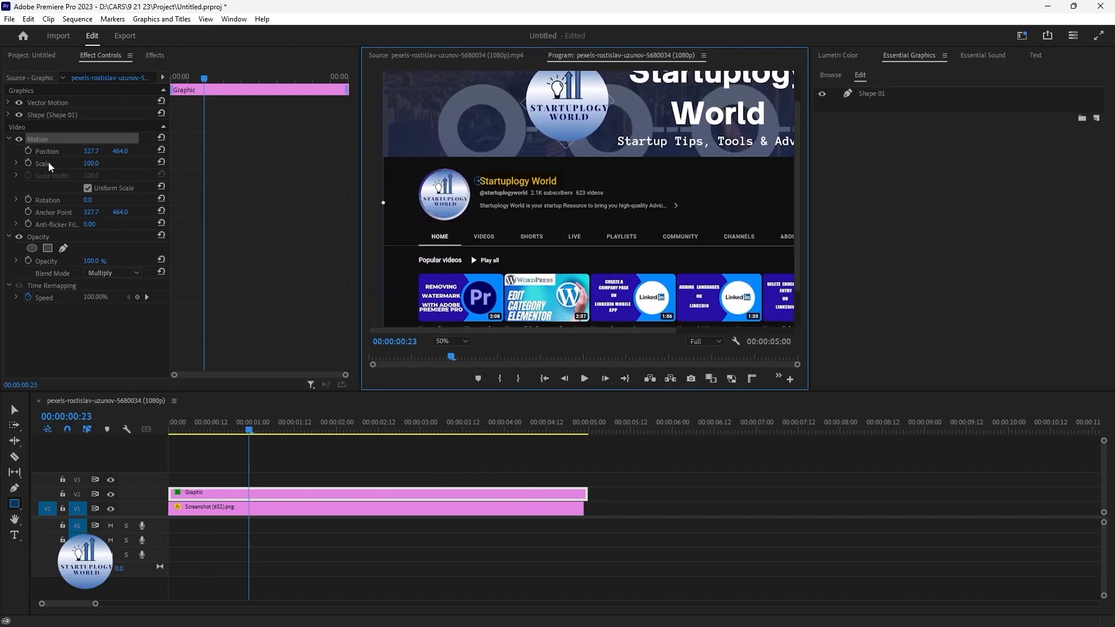
- Turn off Uniform Scale for the graphic and set its Scale Width to 2
click(16, 163)
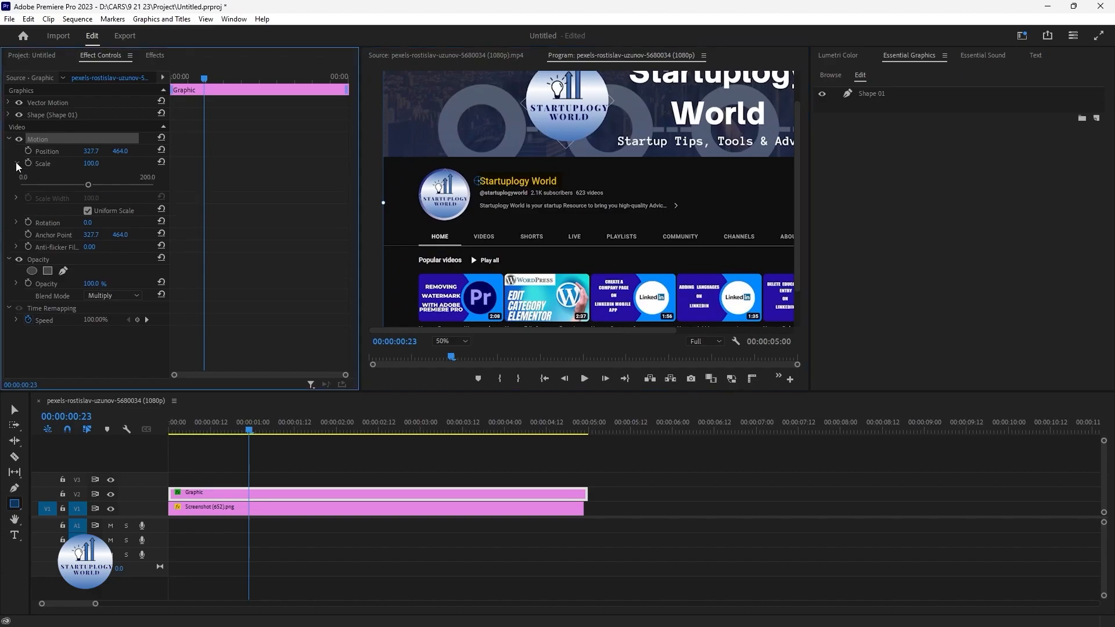
click(88, 211)
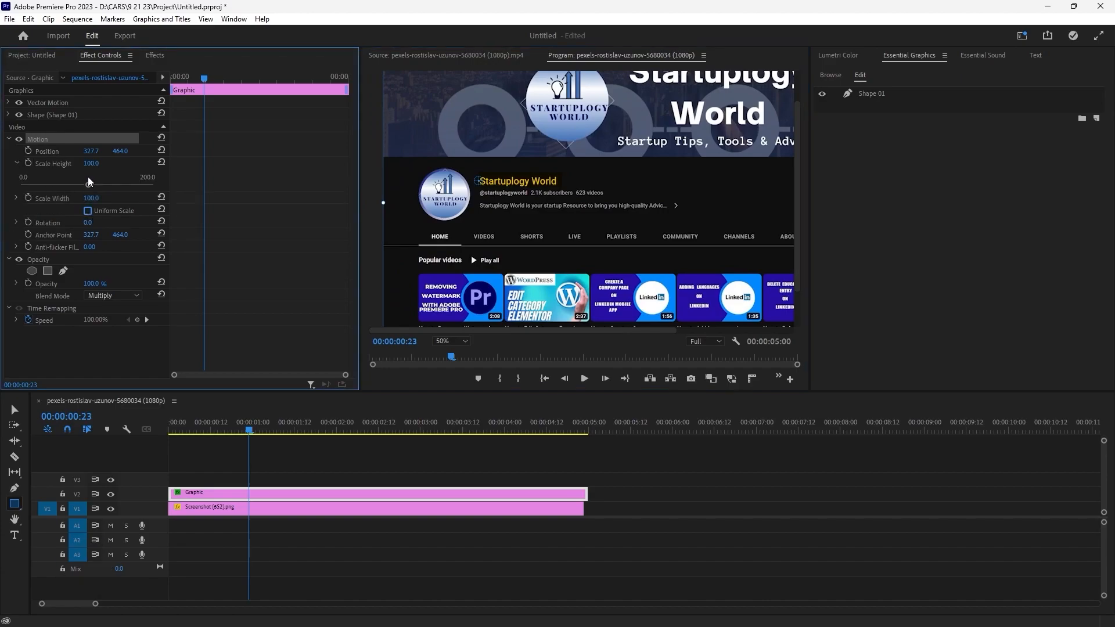
drag(91, 198, 35, 198)
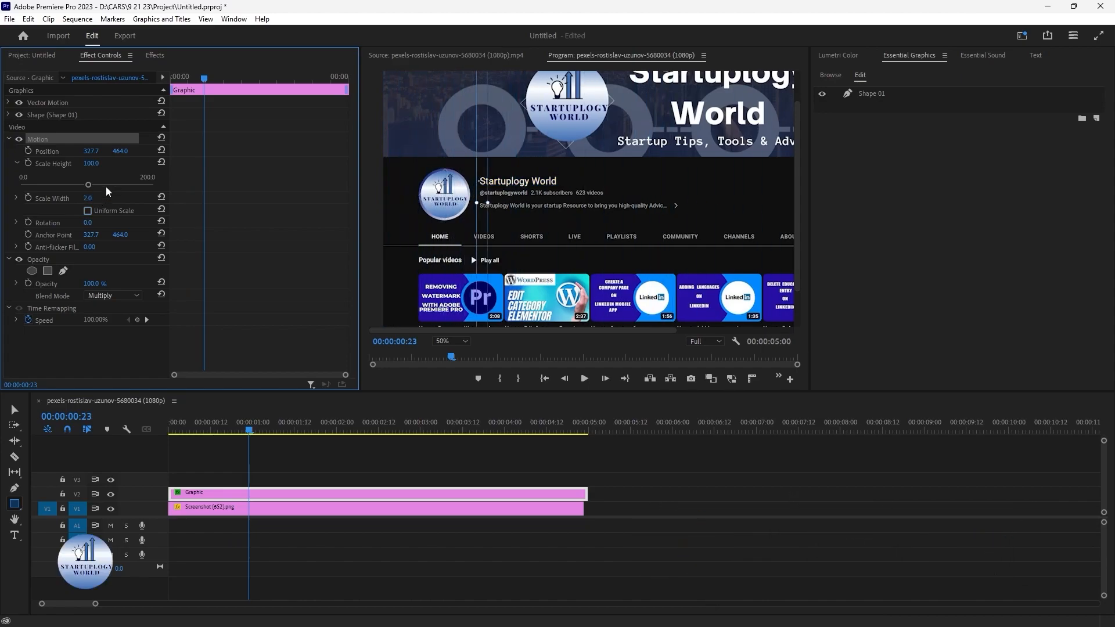
- Animate the graphic's Scale Width from 2 at the clip's start to the channel name's width at about 00:00:03:01, and play it back
click(29, 198)
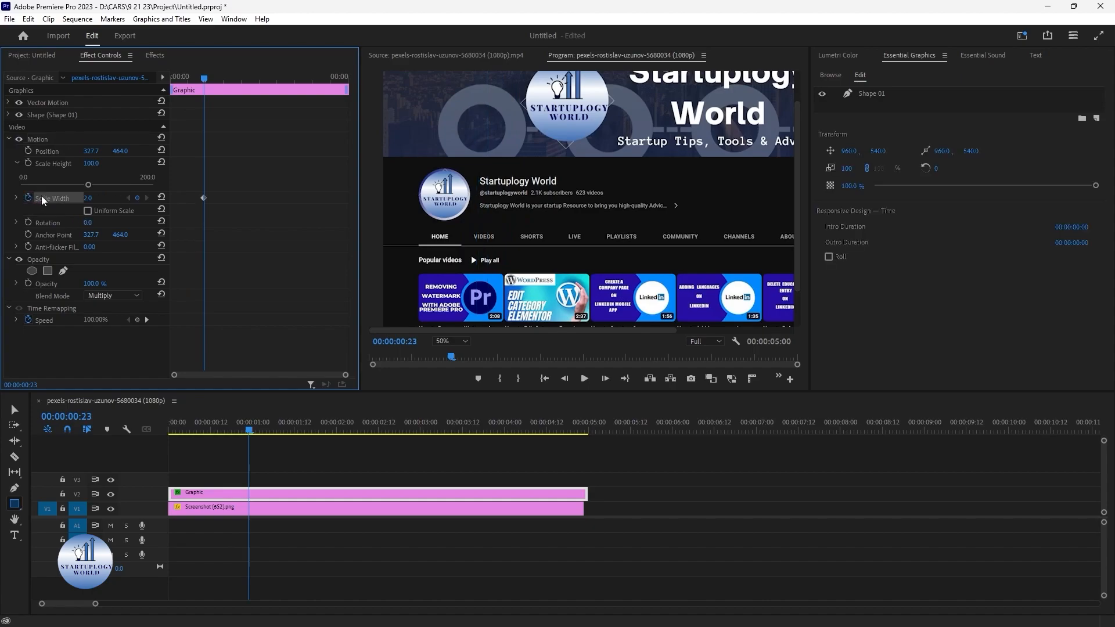
drag(204, 198, 166, 203)
drag(88, 198, 96, 198)
drag(203, 198, 277, 203)
drag(196, 430, 137, 427)
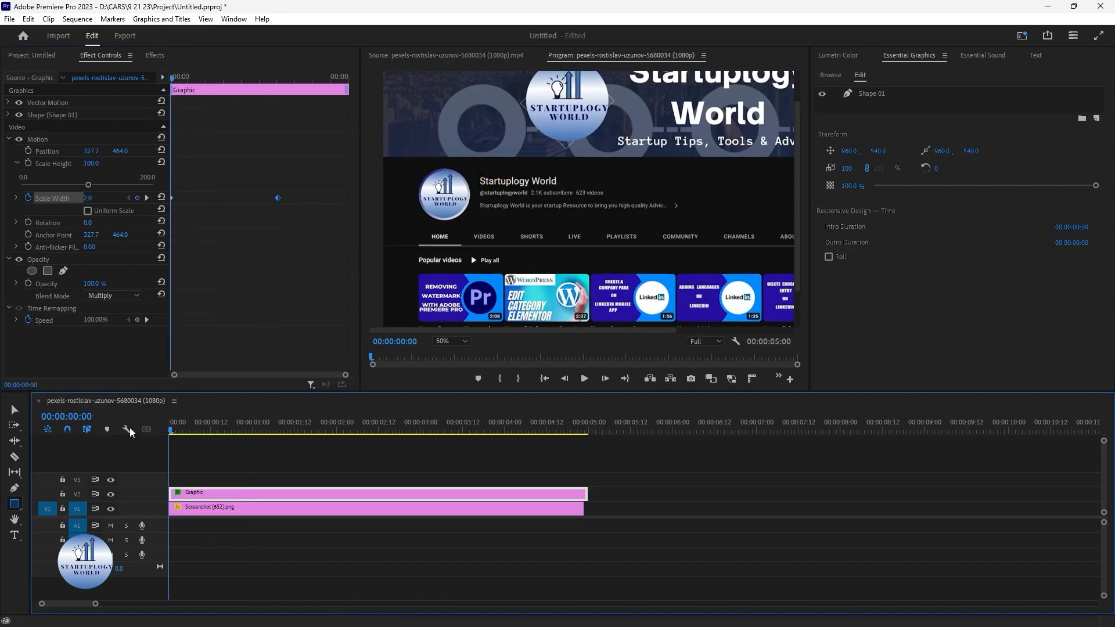
click(343, 457)
key(space)
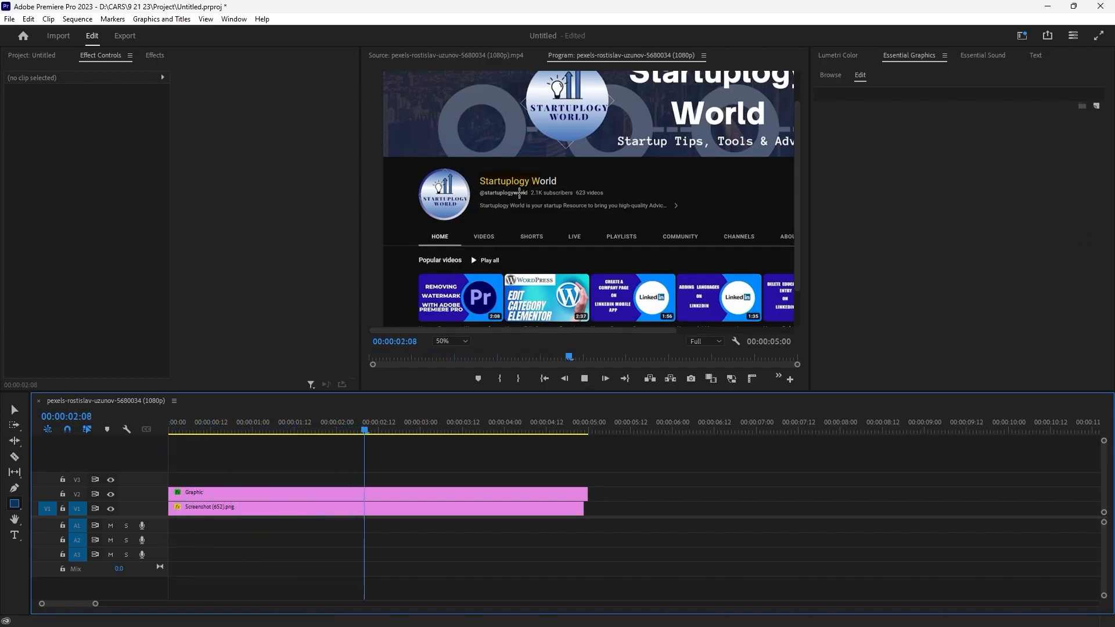
click(543, 177)
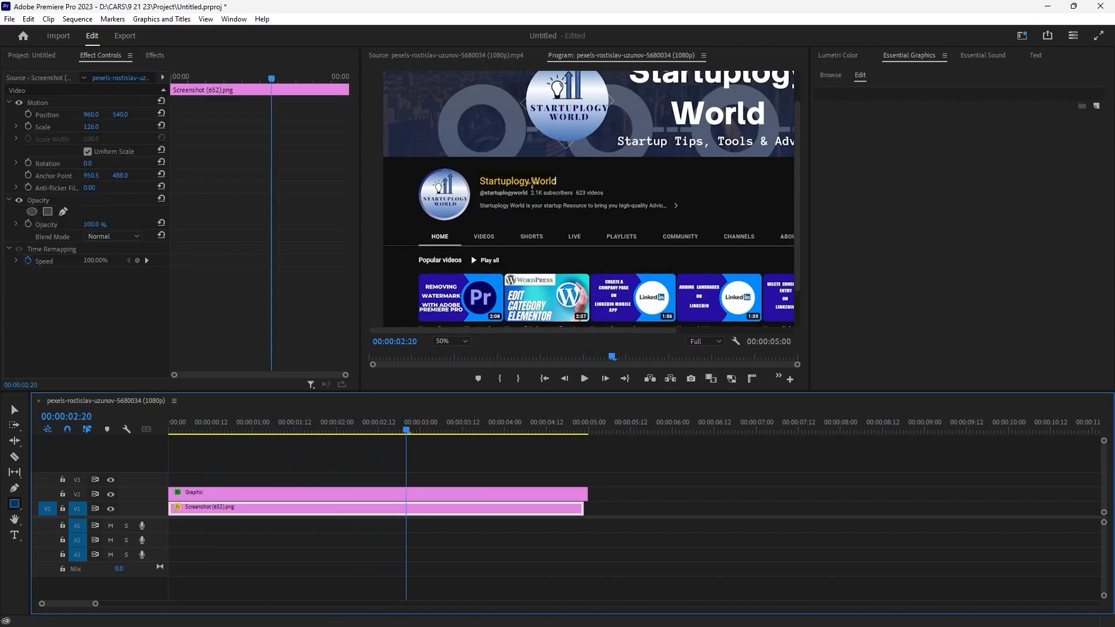
- Duplicate the graphic clip onto V3 and move the copy down over the channel description line, to position 327.7, 546
drag(313, 492, 313, 478)
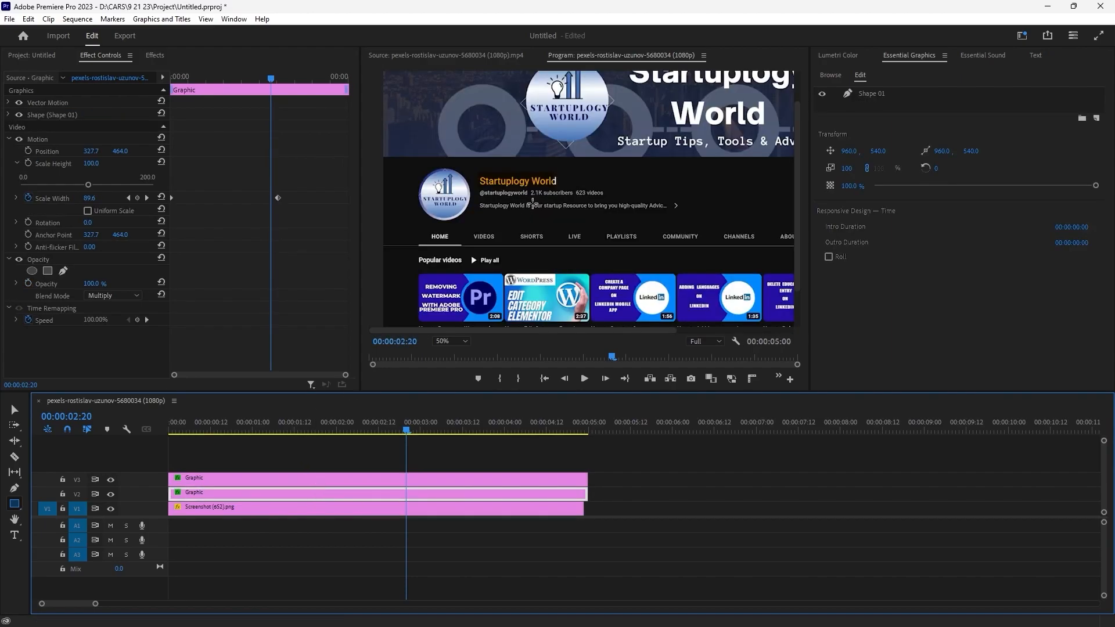
click(294, 480)
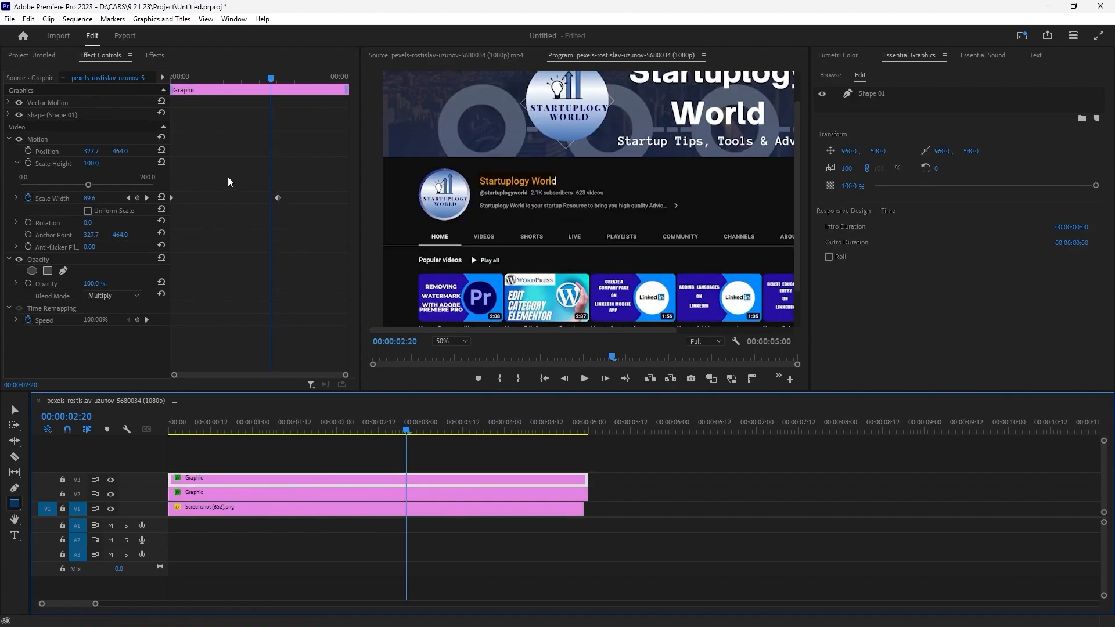
click(51, 150)
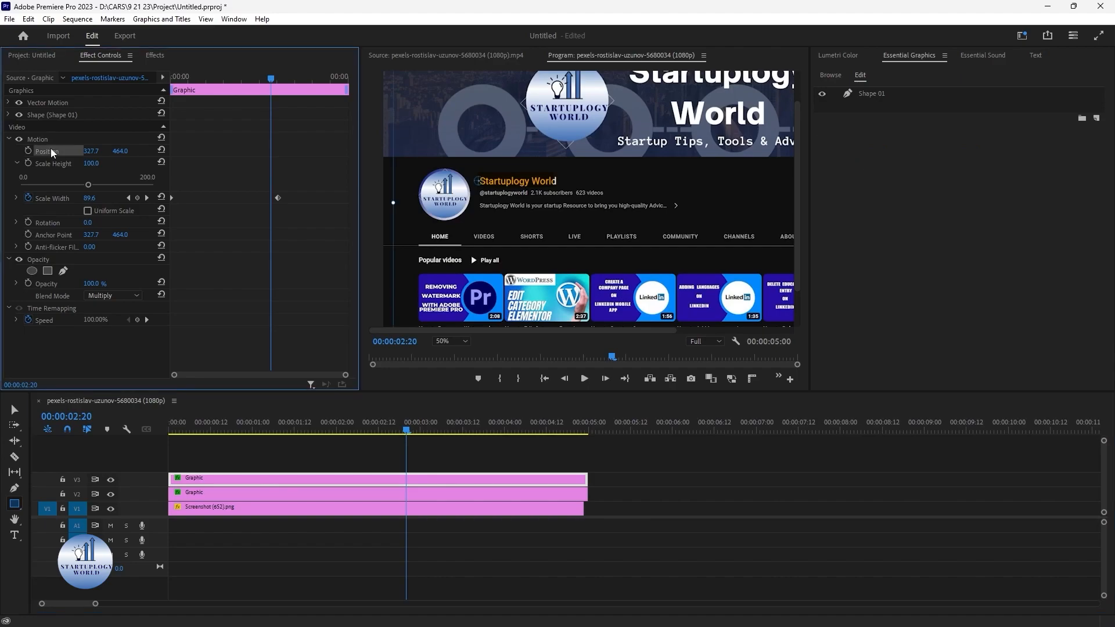
drag(588, 142, 587, 164)
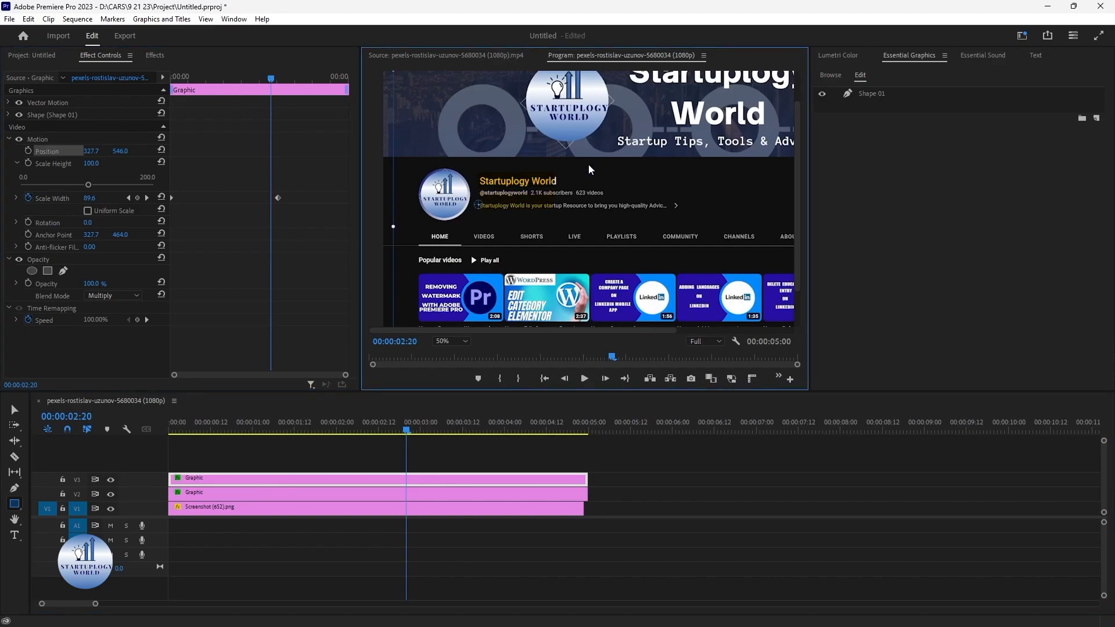
- Set the V3 graphic's ending Scale Width keyframe to 242, shift that keyframe earlier, and play back the highlight
drag(271, 79, 278, 78)
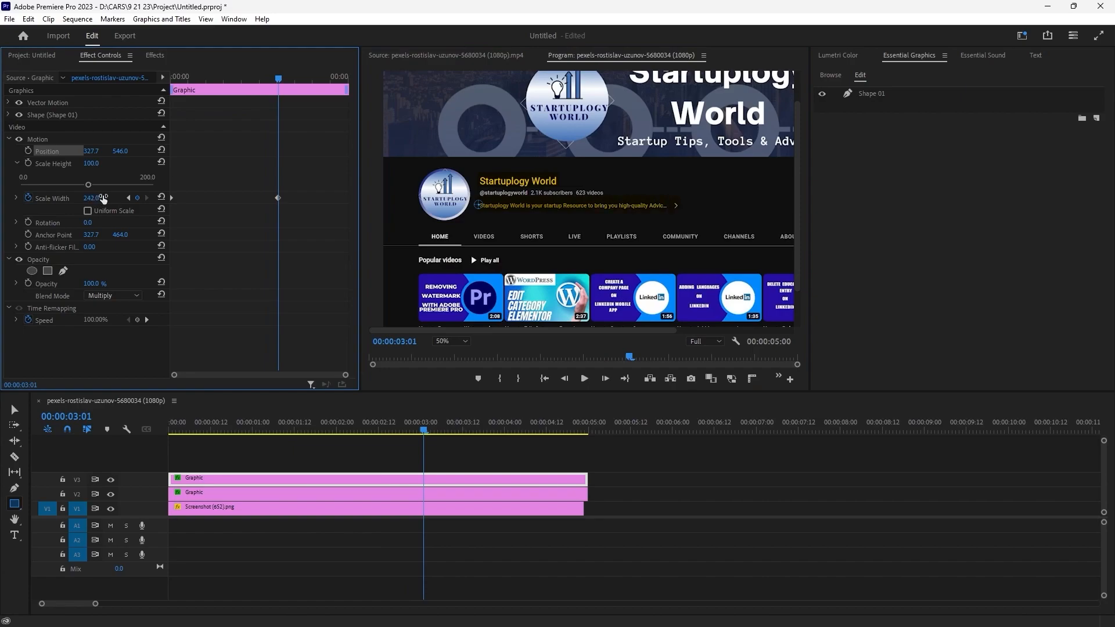
drag(277, 198, 236, 201)
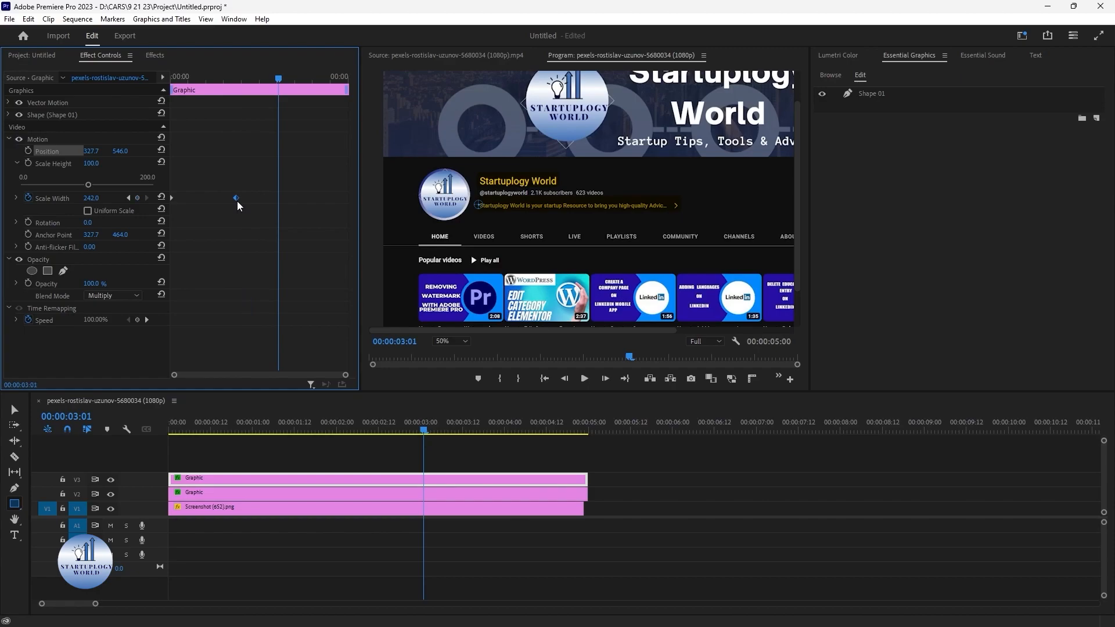
key(Home)
key(space)
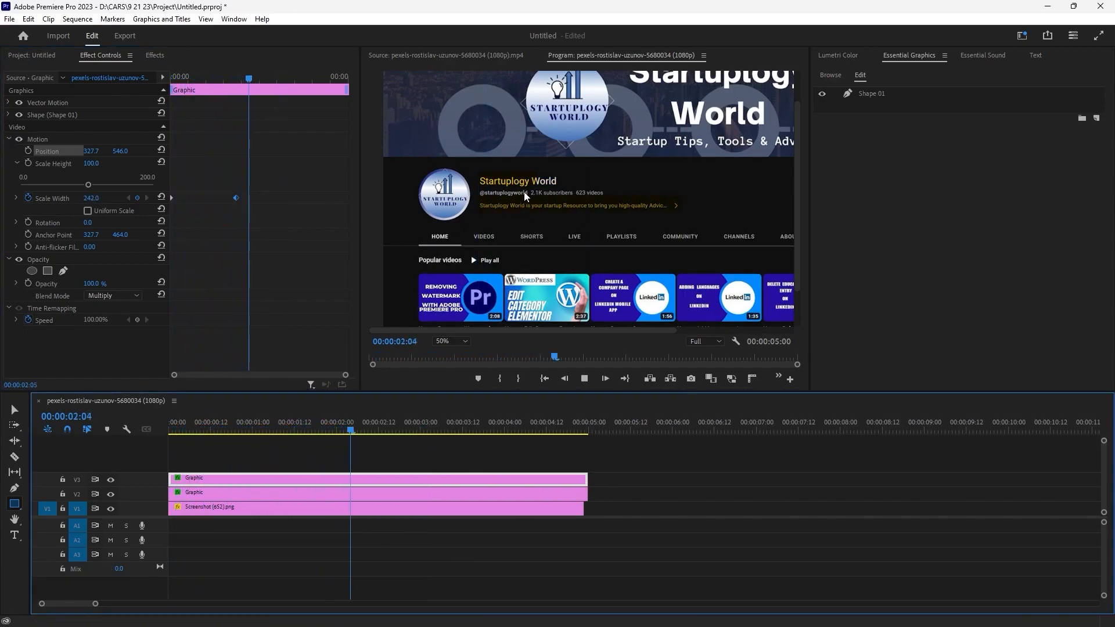
key(space)
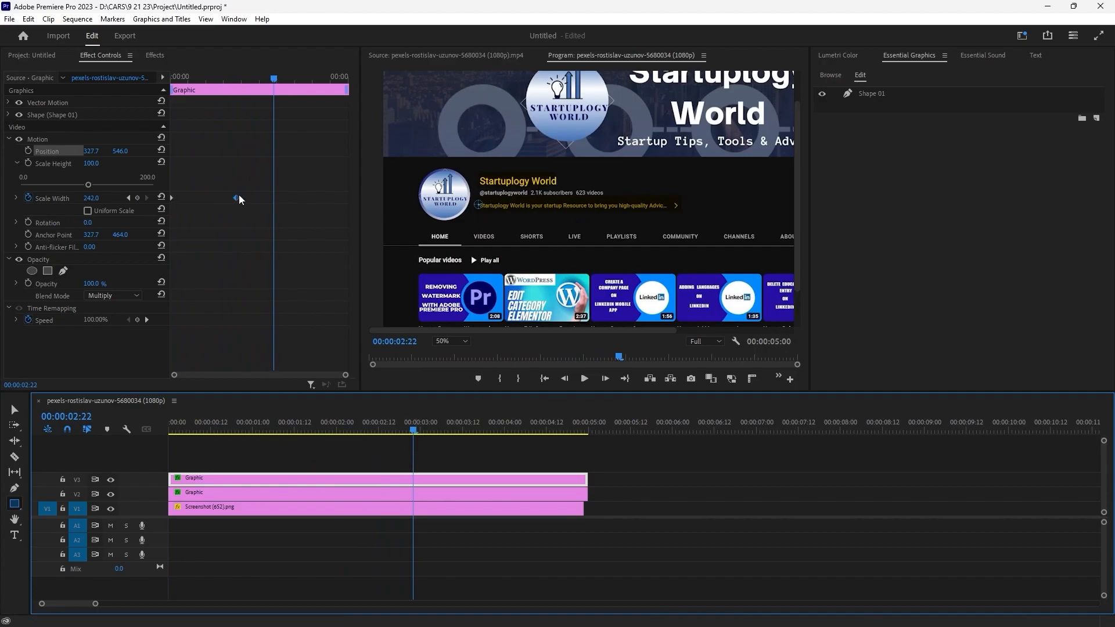
- Move the V3 graphic's ending Scale Width keyframe to 00:00:02:22 and play the sequence from the start
drag(237, 198, 273, 201)
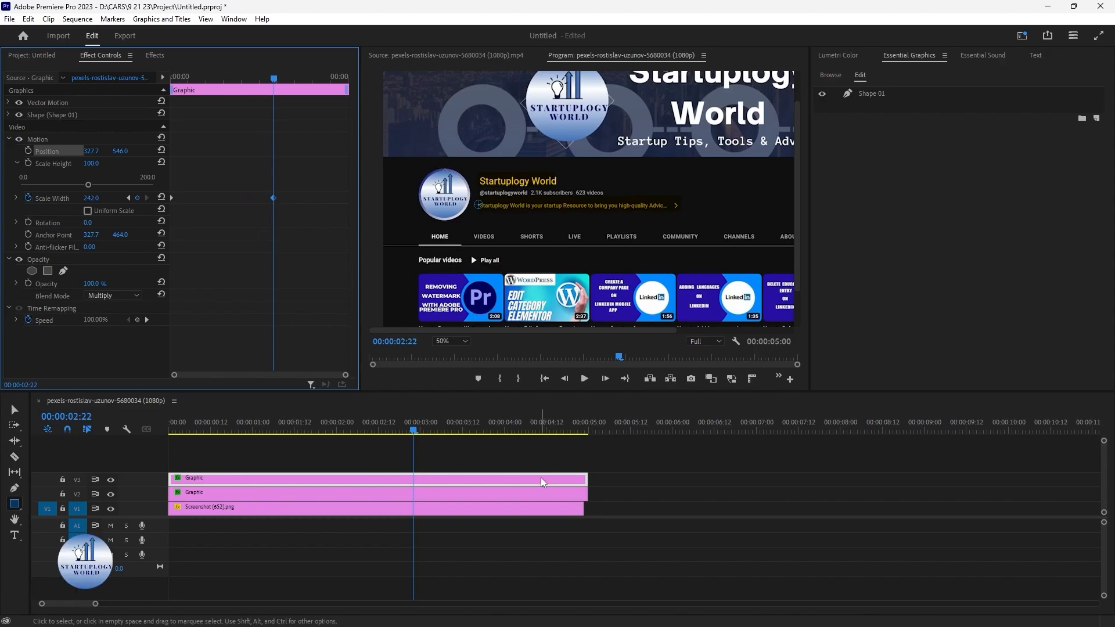
click(489, 450)
key(Home)
key(space)
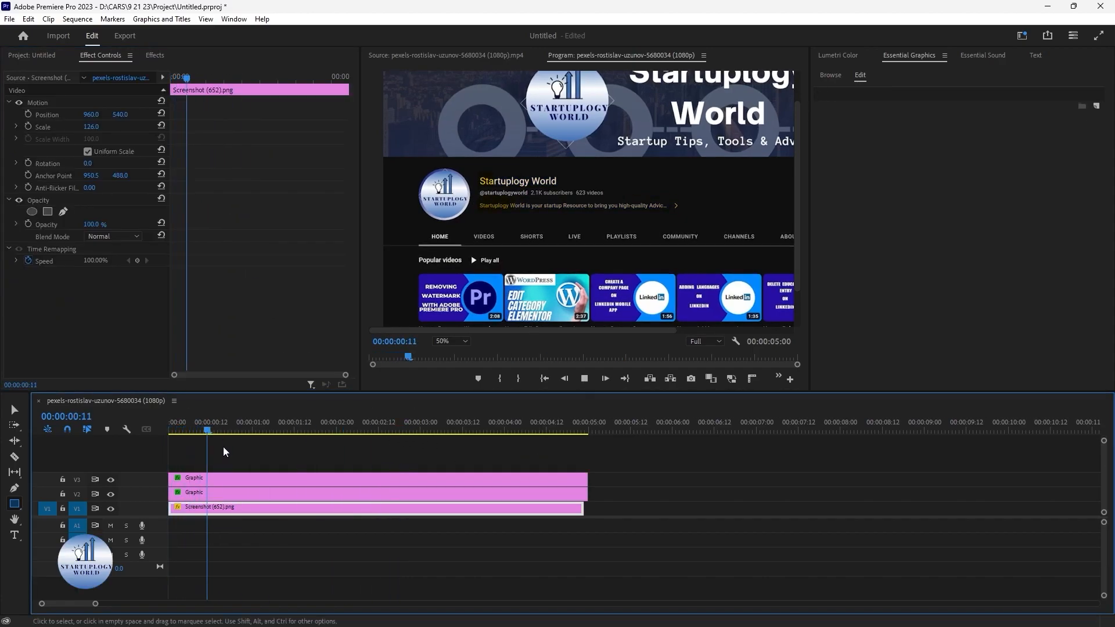
key(space)
- Trim both graphic clips to end with the screenshot clip and set the preview zoom to Fit
drag(605, 465, 582, 493)
click(555, 460)
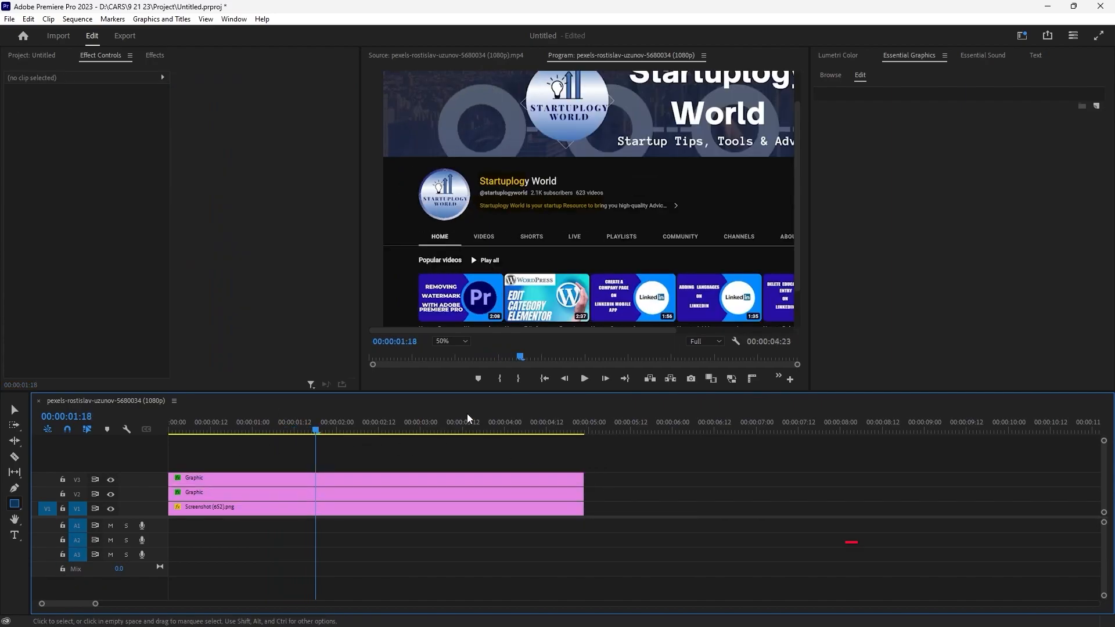
click(449, 340)
click(449, 352)
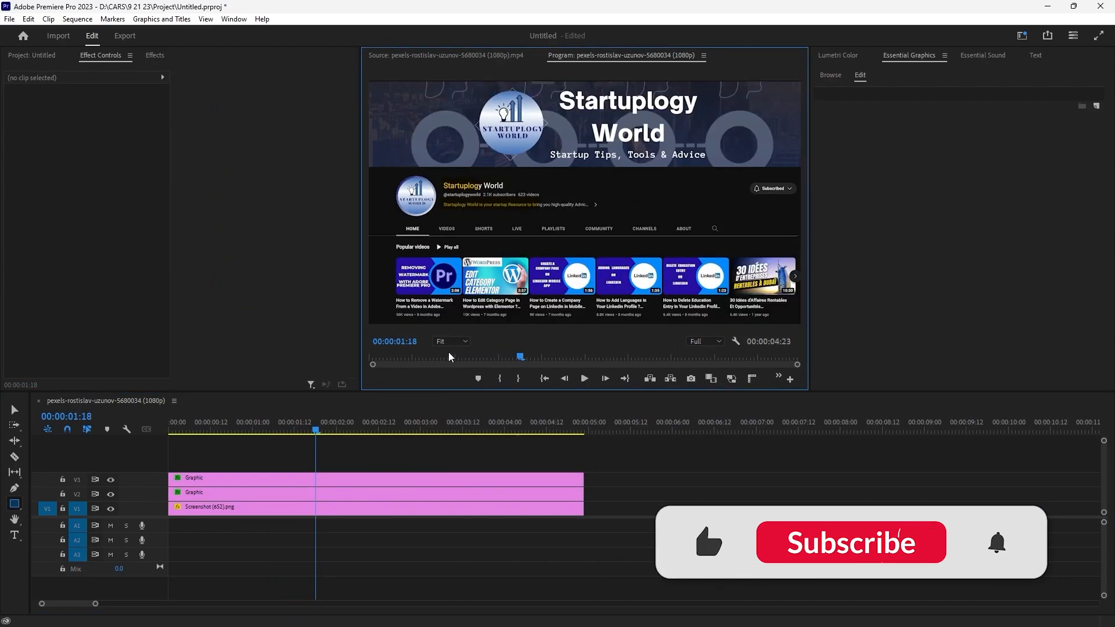
click(432, 455)
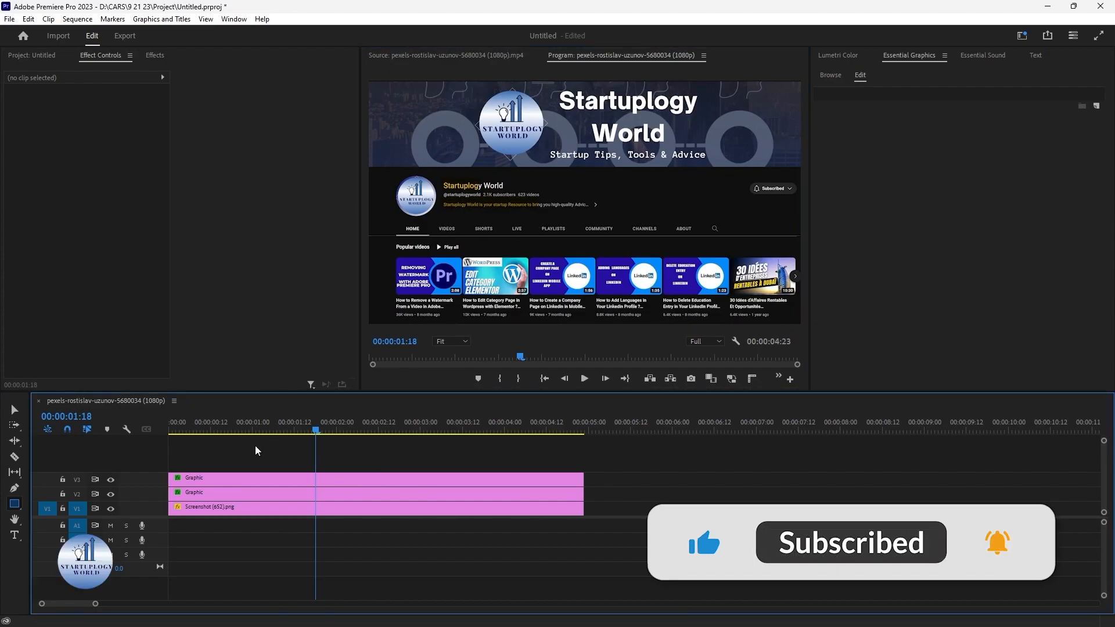
- Nest the screenshot clip and both graphic clips together as Nested Sequence 01
click(207, 513)
drag(207, 468, 234, 526)
right_click(234, 509)
click(274, 479)
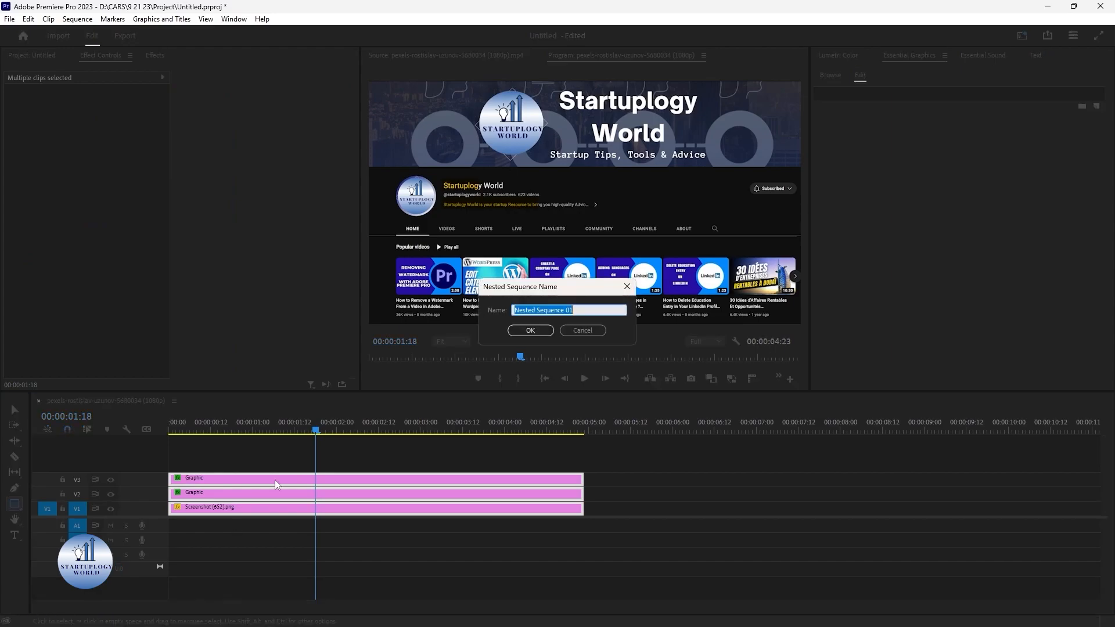
click(526, 331)
- Apply the Basic 3D effect to the nested clip and open its effect settings
click(276, 508)
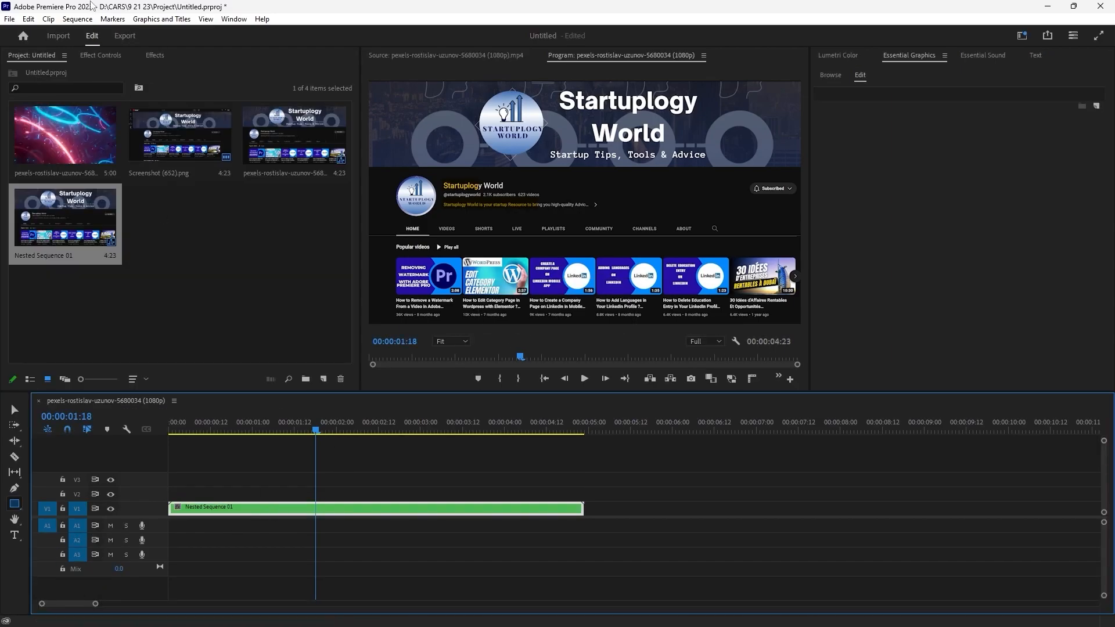
click(153, 55)
drag(300, 347, 245, 503)
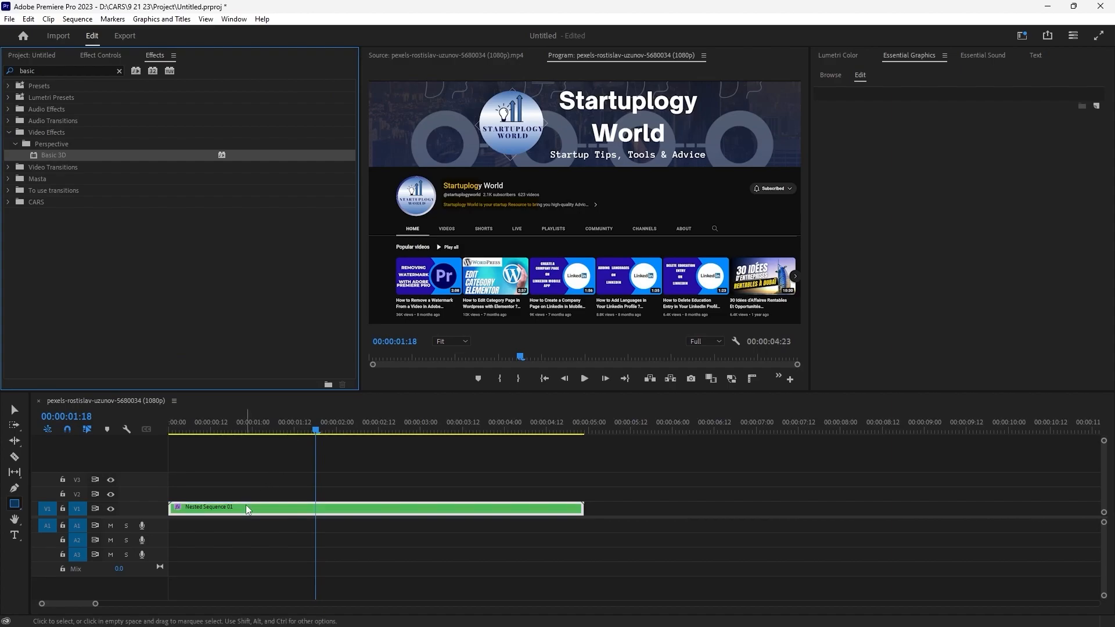
click(110, 54)
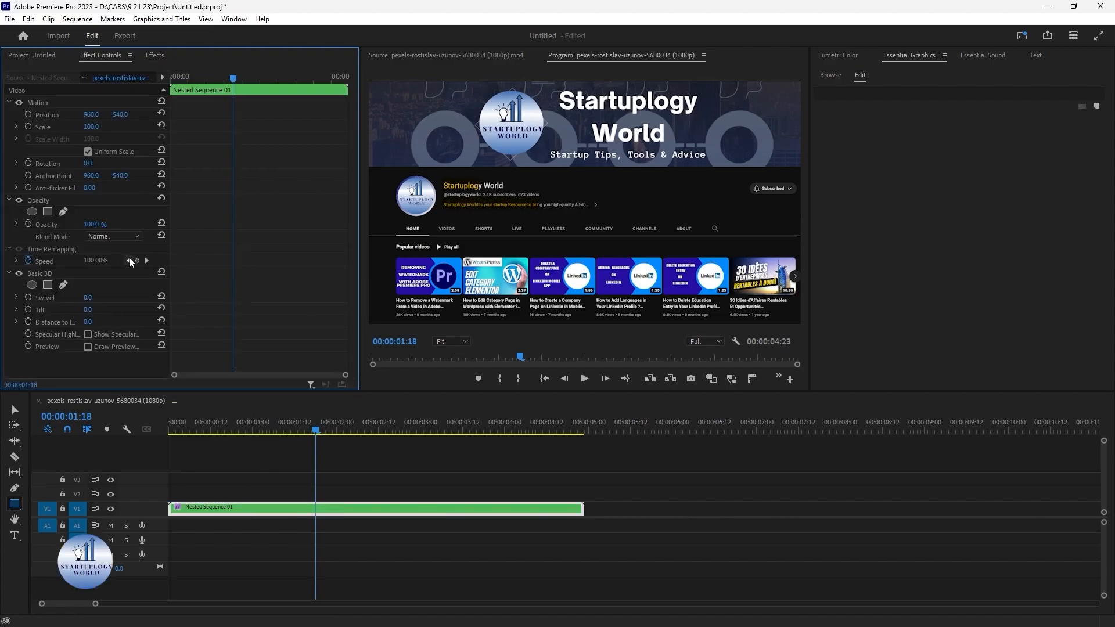
- Scale the nested clip to 107 at position 990, 523, and keyframe Swivel and Tilt at 0 at the clip's start
click(95, 116)
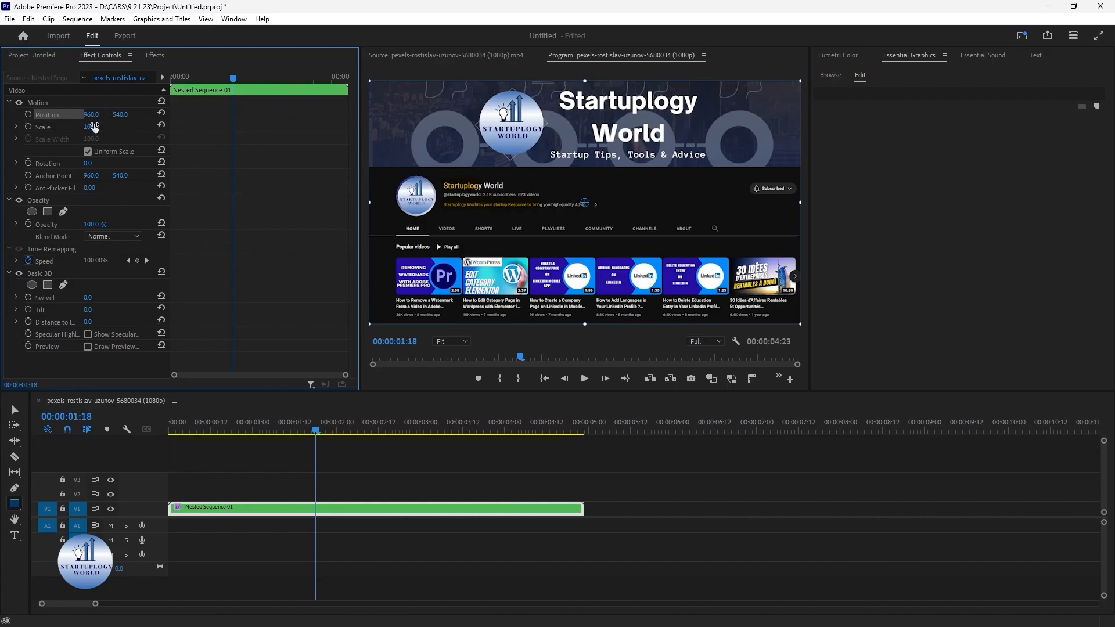
drag(96, 125, 106, 115)
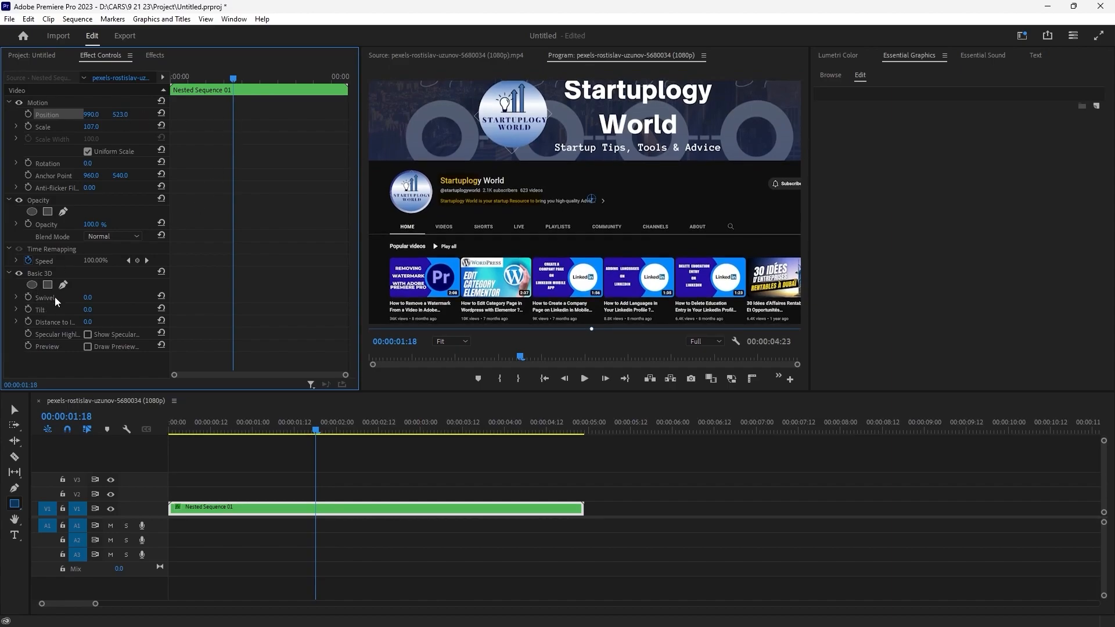
click(28, 297)
click(28, 309)
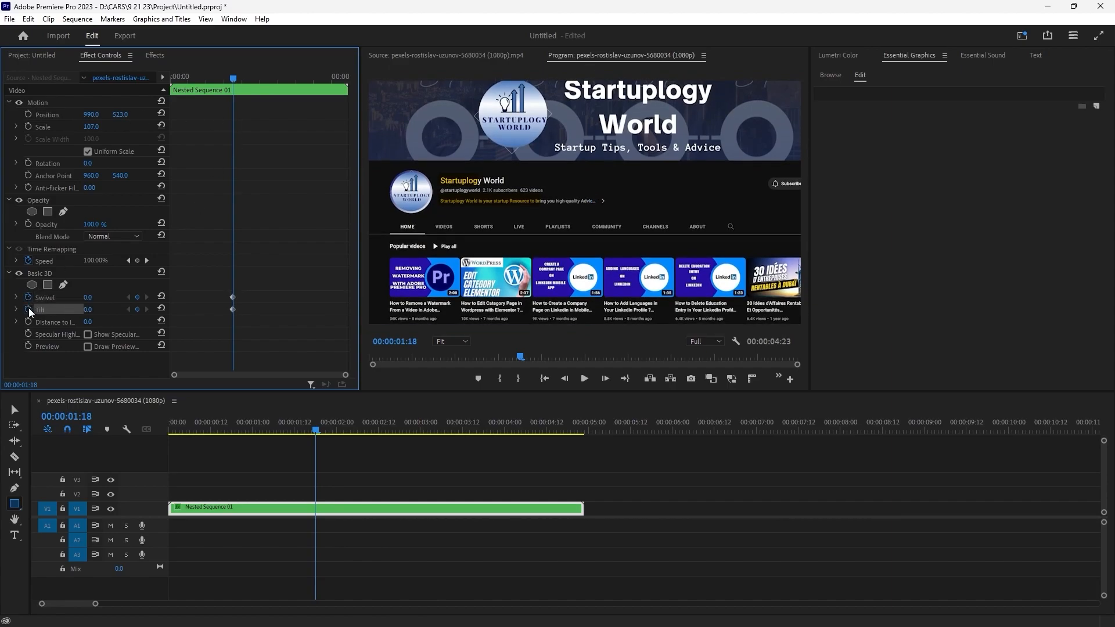
drag(228, 307, 167, 305)
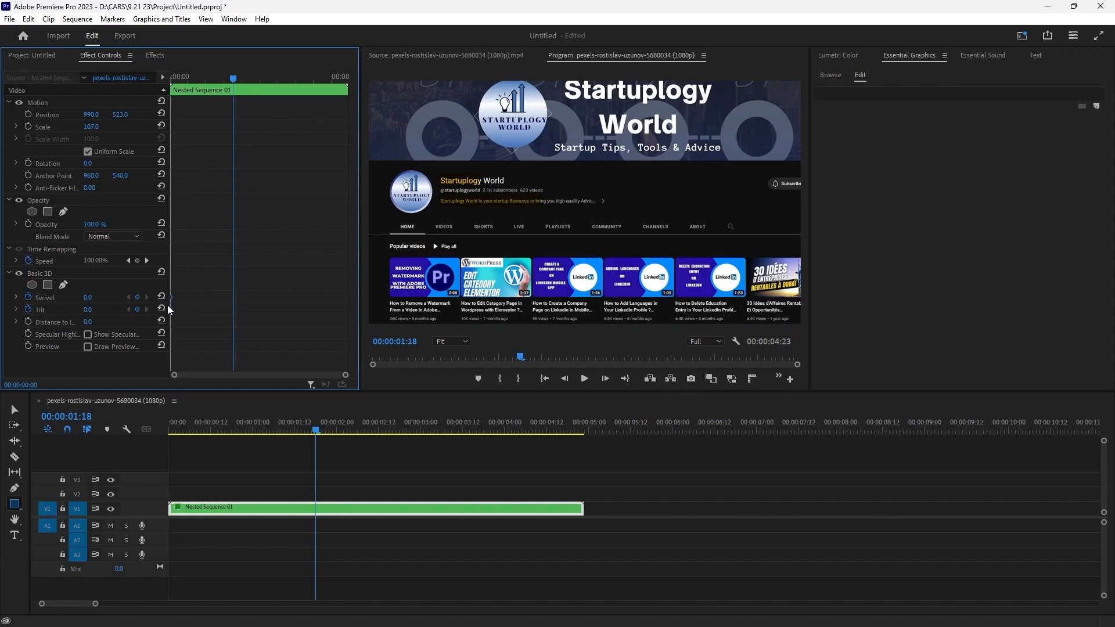
- Add a Swivel keyframe of -15° at the clip's end, and set the clip's scale to 119 and position to 1144, 523
drag(87, 297, 79, 297)
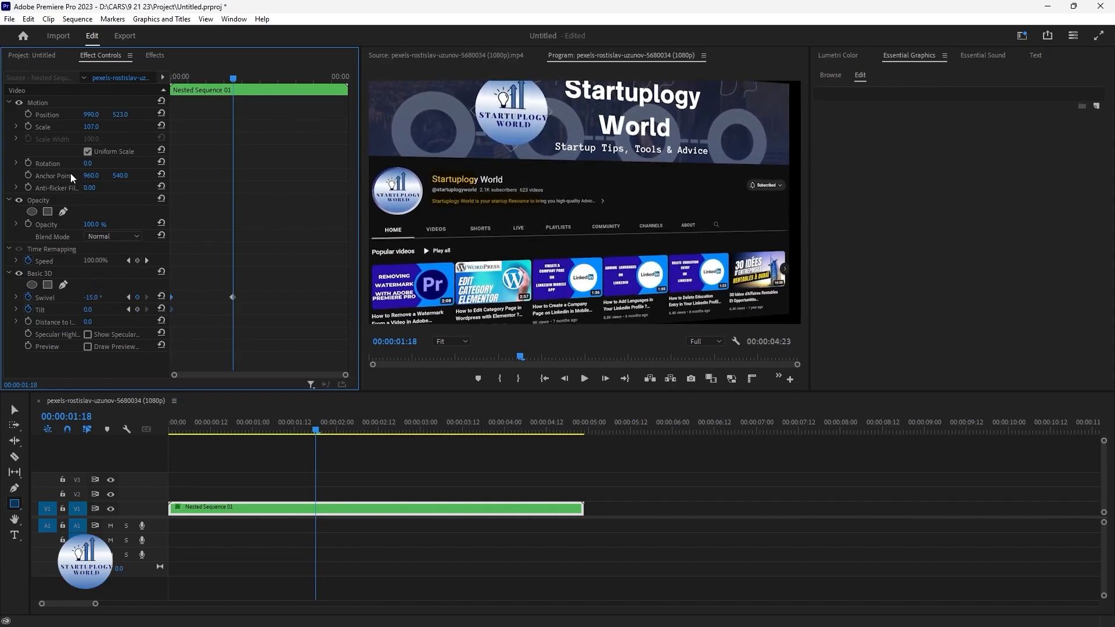
drag(91, 126, 180, 115)
drag(233, 297, 369, 319)
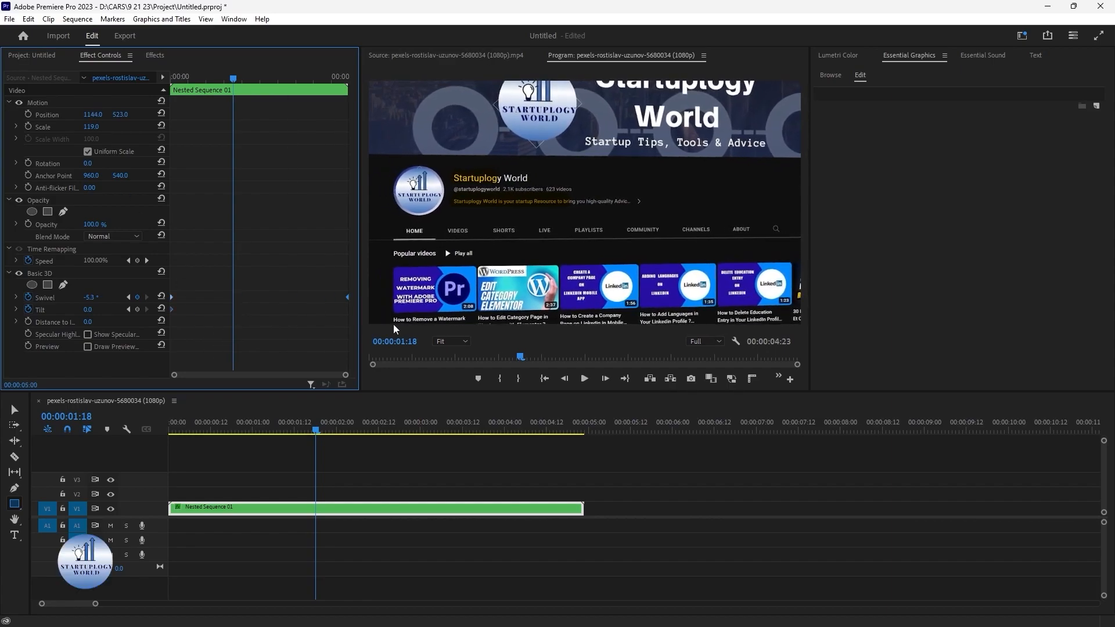
- Play the sequence from the start to check the swivel movement and framing
drag(316, 429, 109, 430)
key(space)
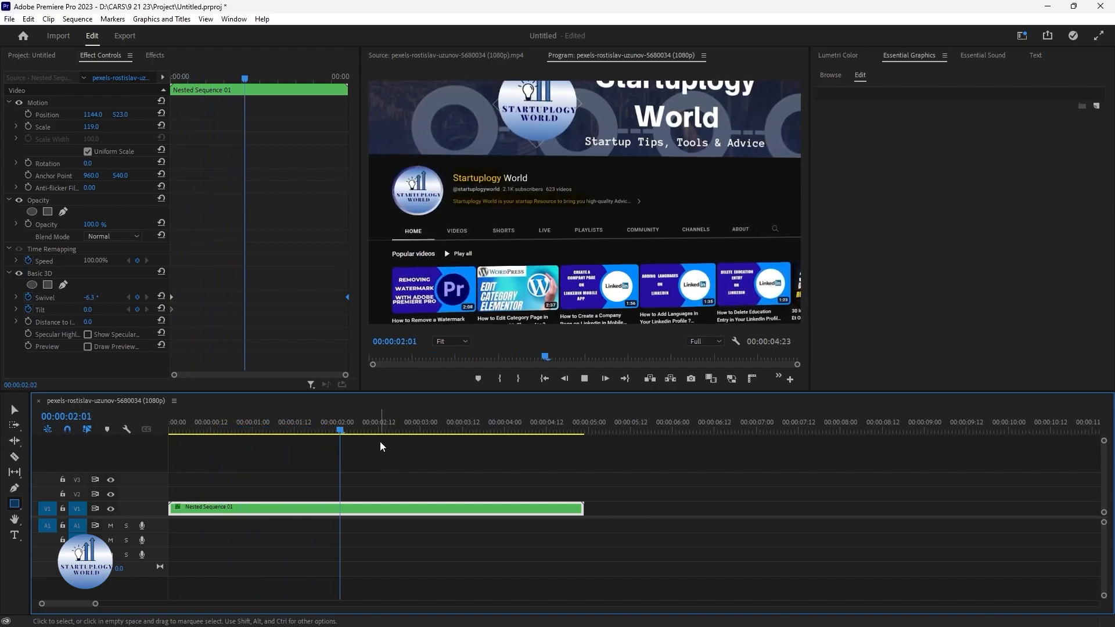
key(space)
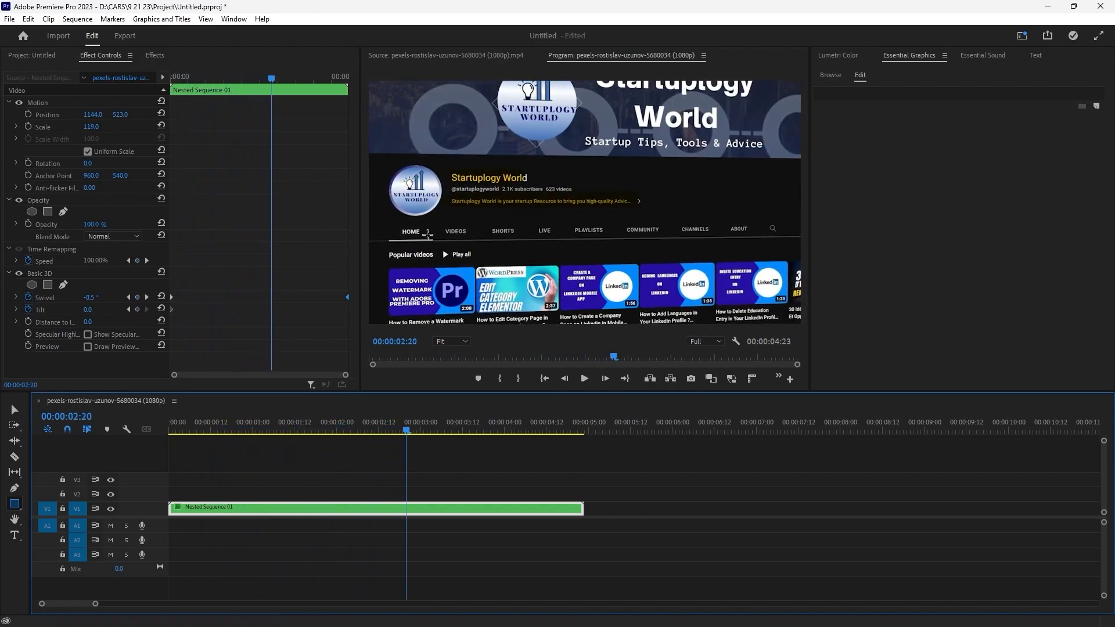
- Add a Swivel keyframe of -8.5° and move it to the clip's start in place of the starting keyframe
click(172, 297)
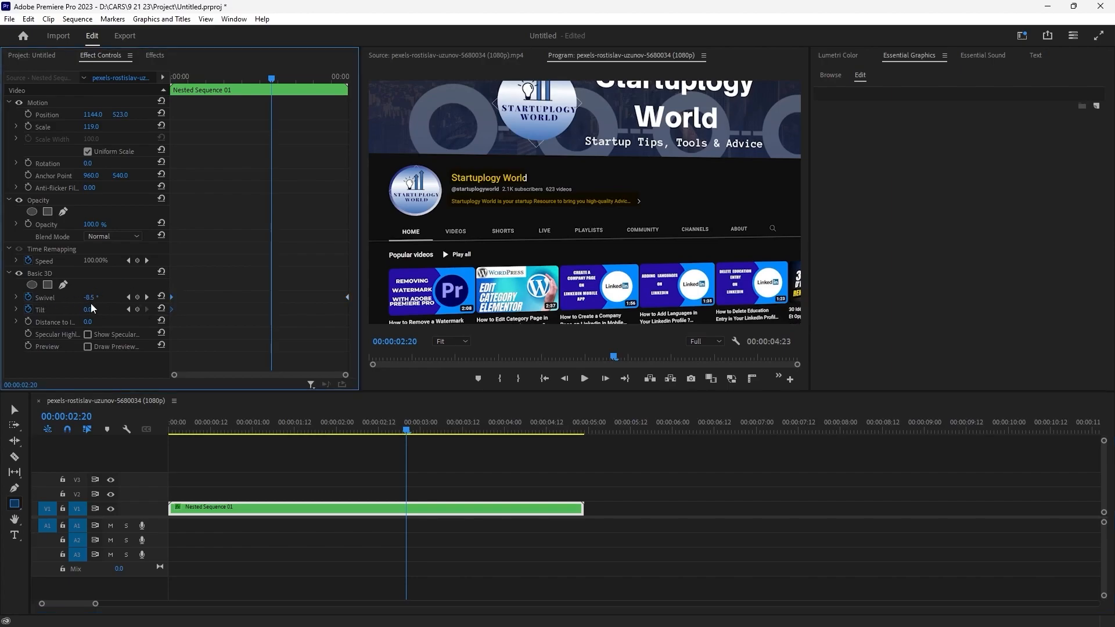
click(137, 298)
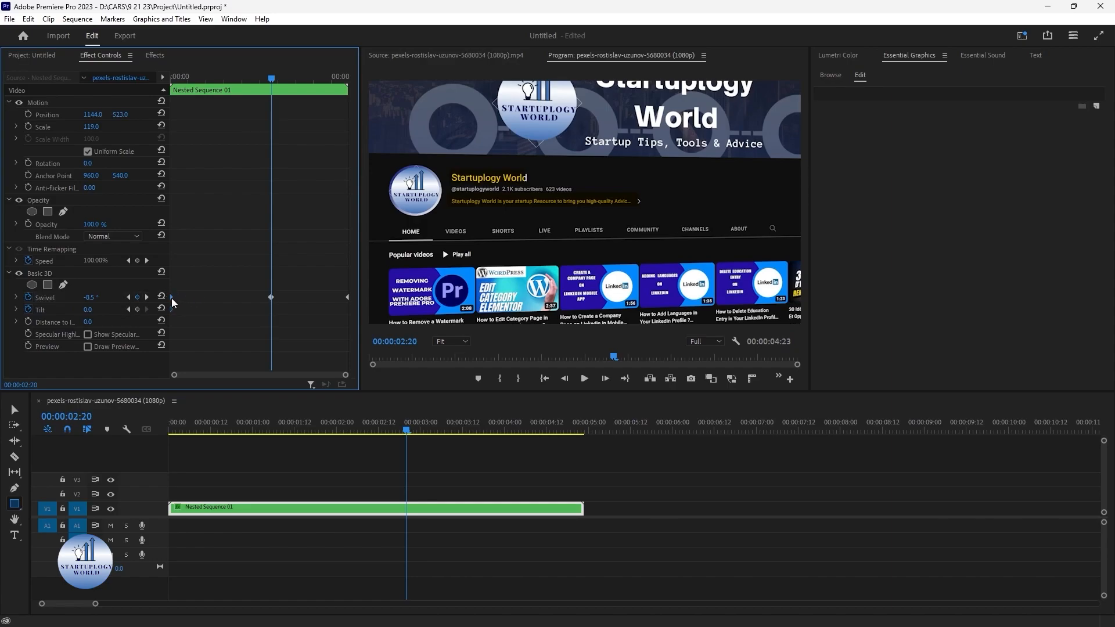
drag(271, 297, 168, 299)
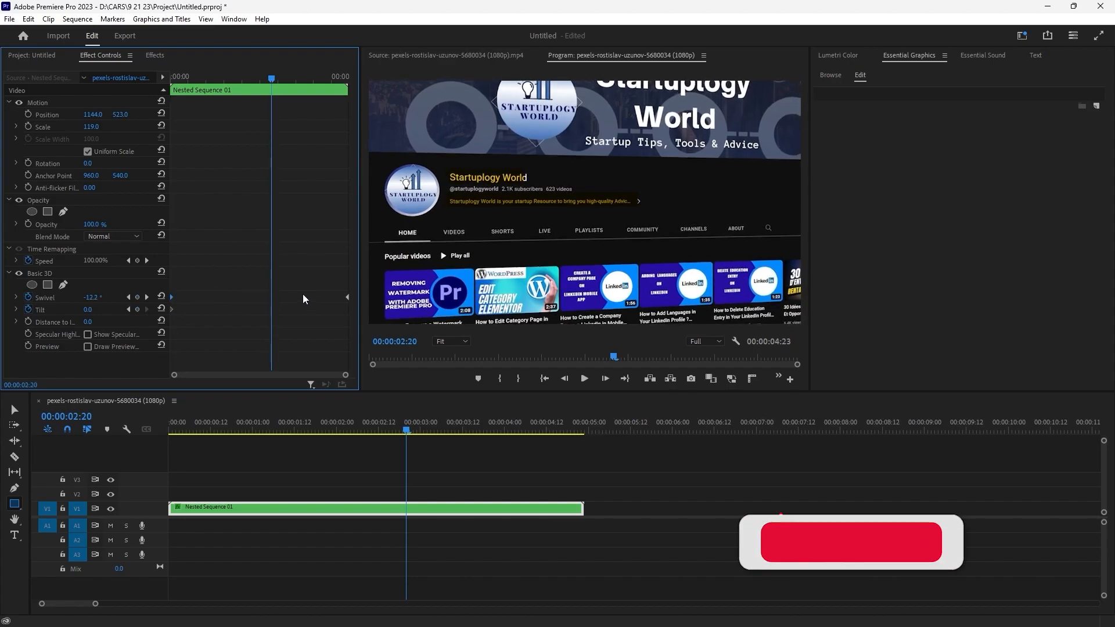
- Set the Swivel keyframe at the clip's end to -22.2° and add a Tilt keyframe of -6.0° there
drag(98, 300, 93, 299)
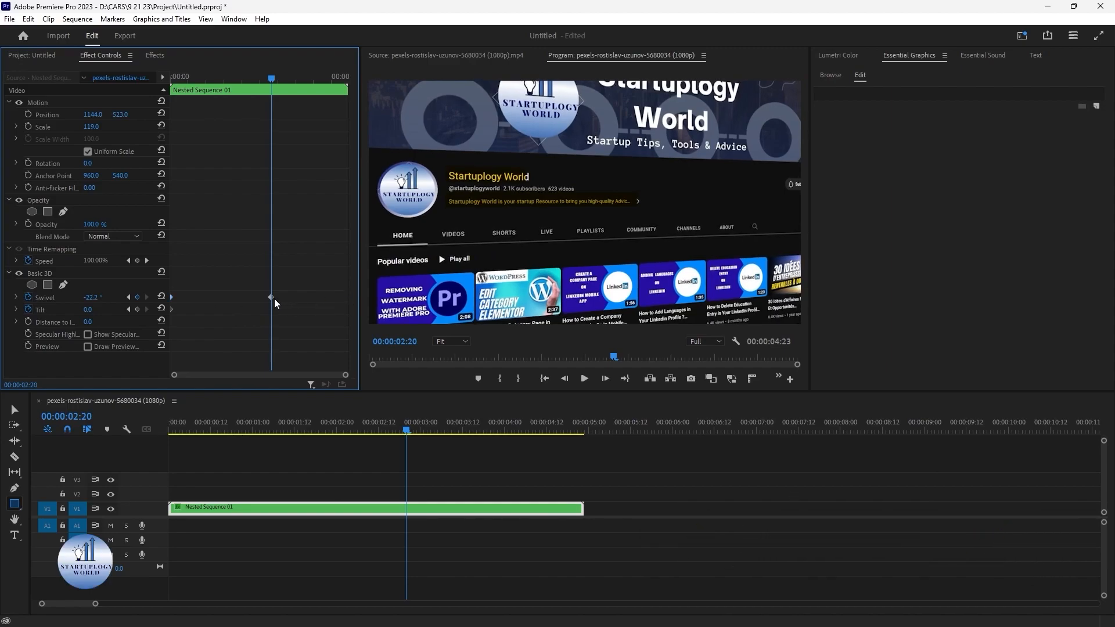
drag(274, 298, 377, 306)
mouse_move(87, 309)
mouse_down()
mouse_move(96, 310)
mouse_move(85, 309)
mouse_up()
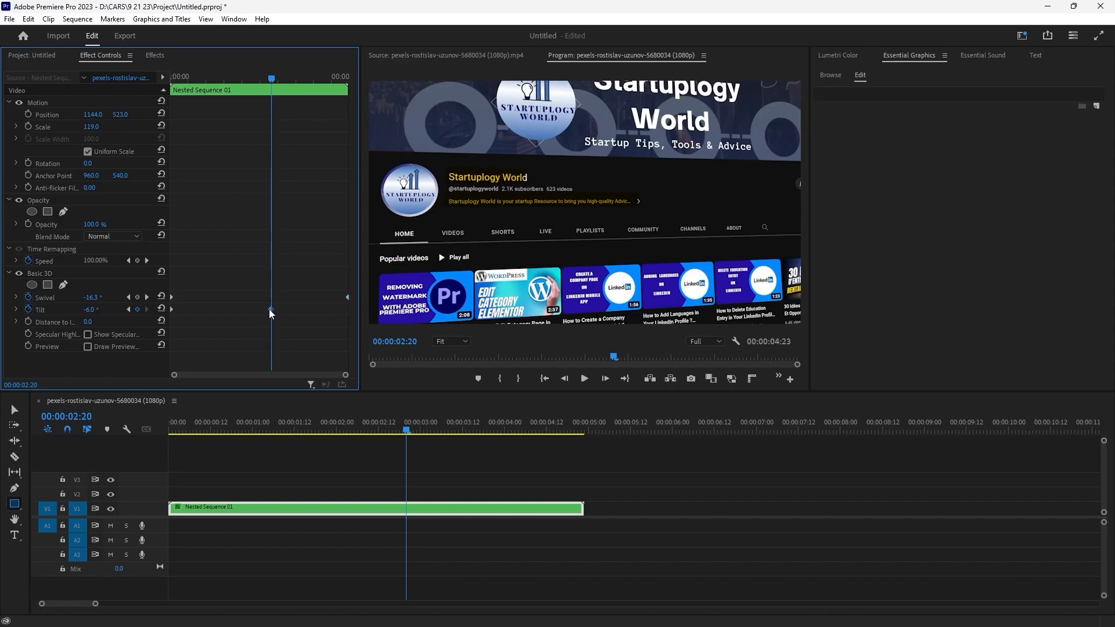
drag(272, 309, 348, 310)
- Play the sequence from the start to check the combined swivel and tilt
drag(406, 427, 166, 419)
key(space)
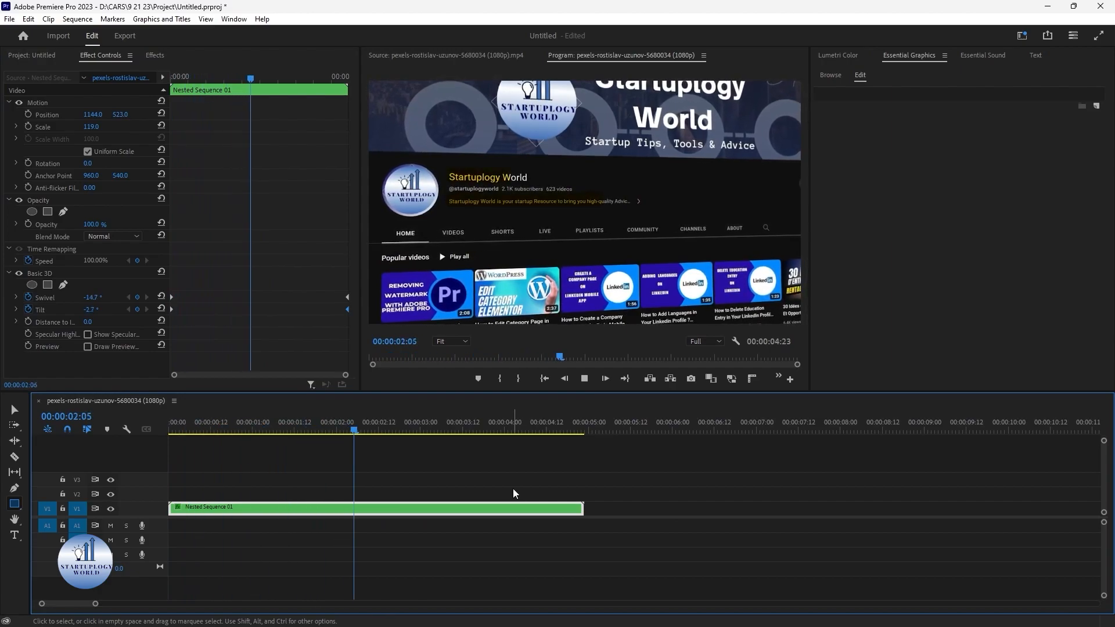
key(space)
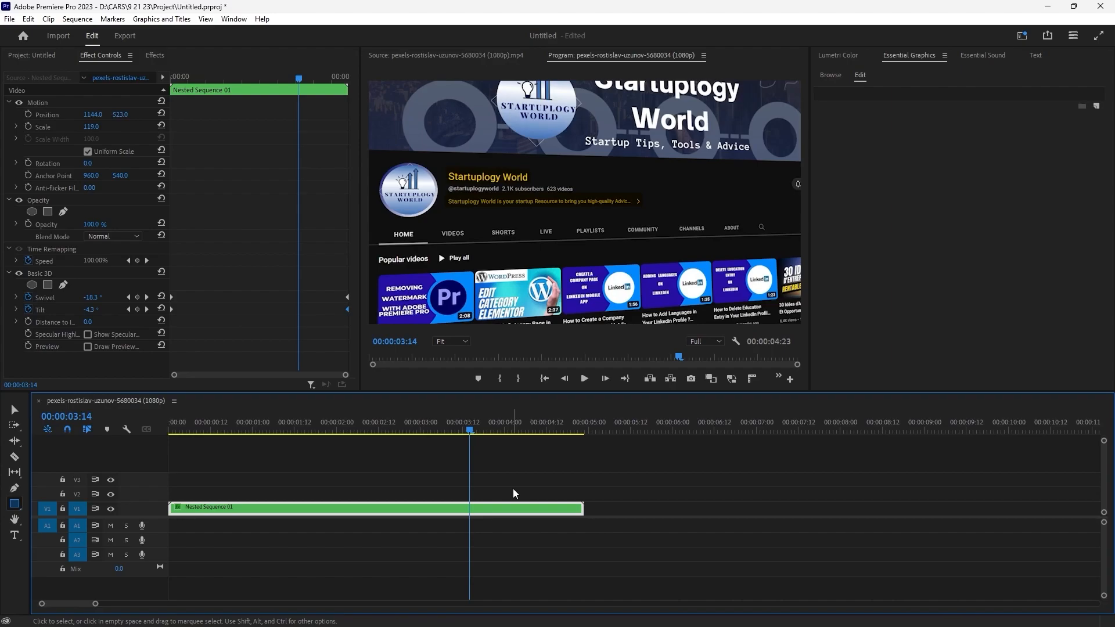
- Open the original Screenshot (652).png in the source preview and play it for comparison
click(37, 57)
double_click(172, 144)
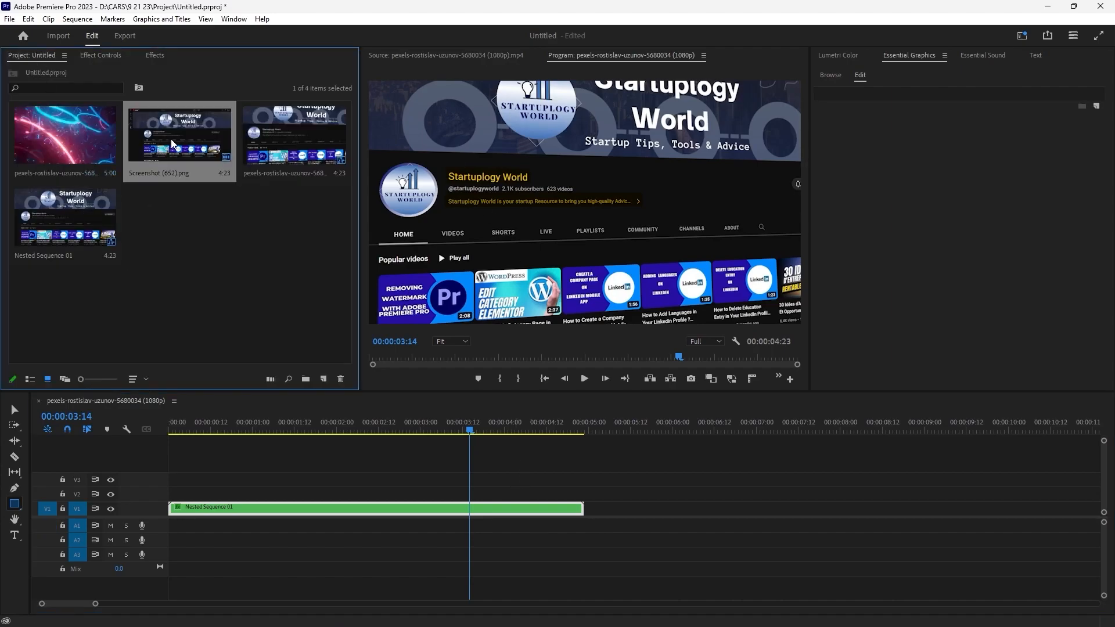
click(591, 379)
click(591, 379)
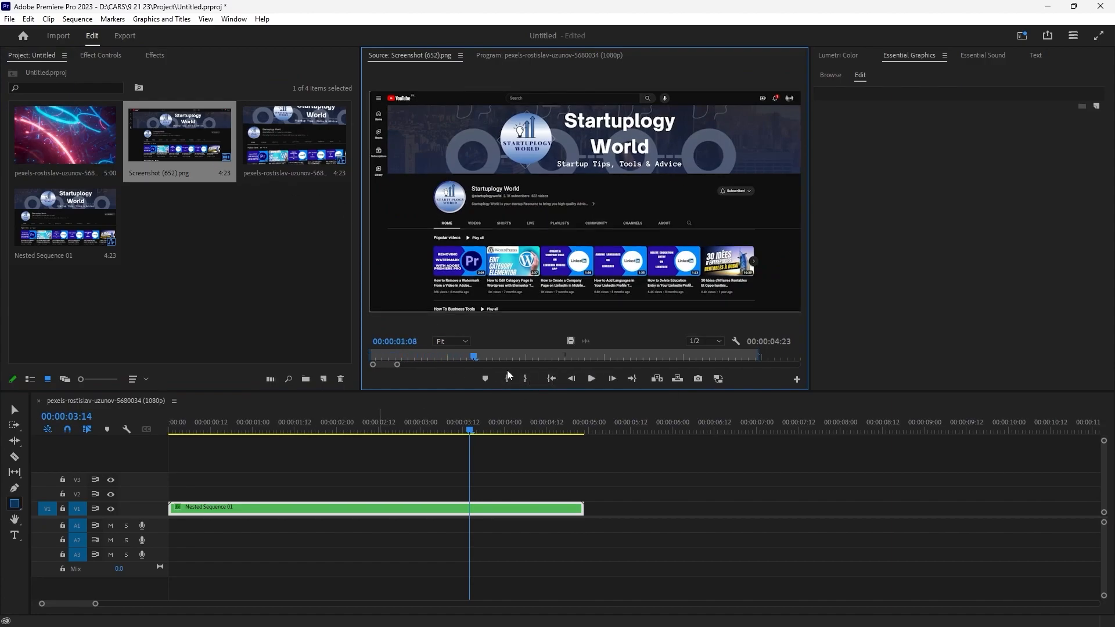
- Play the animated sequence from the start to compare it with the original screenshot, and deselect the nested clip
drag(220, 431, 92, 445)
key(space)
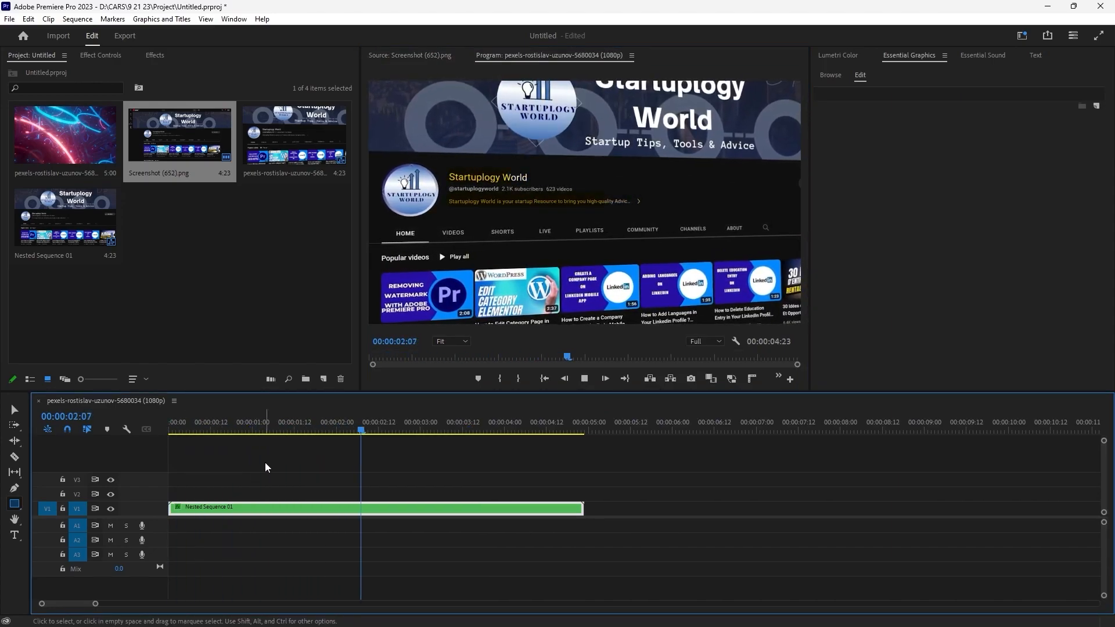
key(space)
click(265, 462)
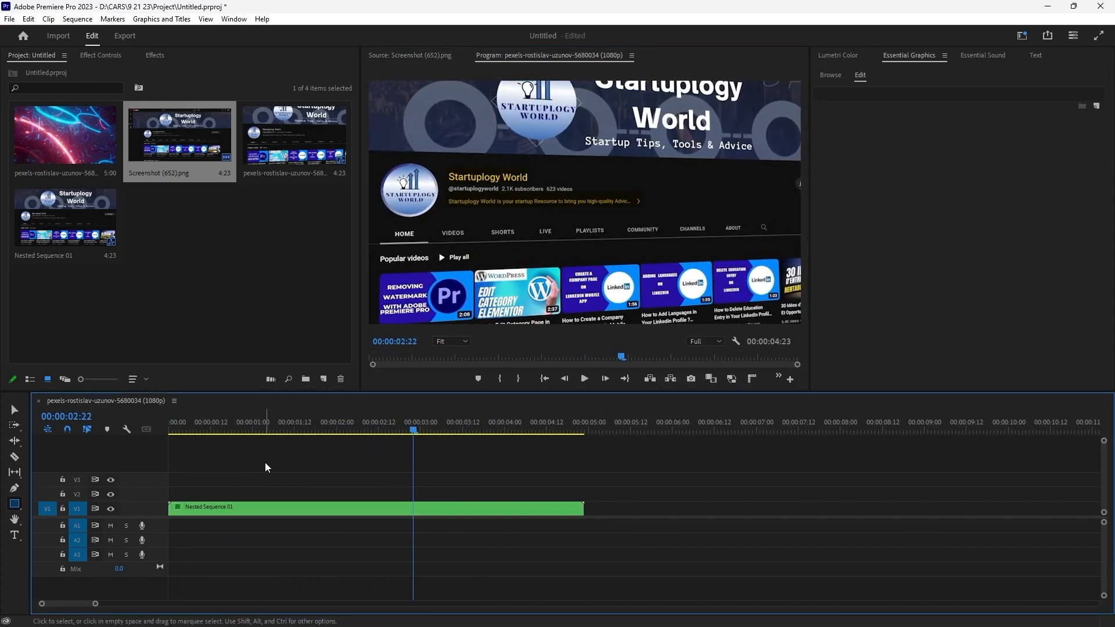